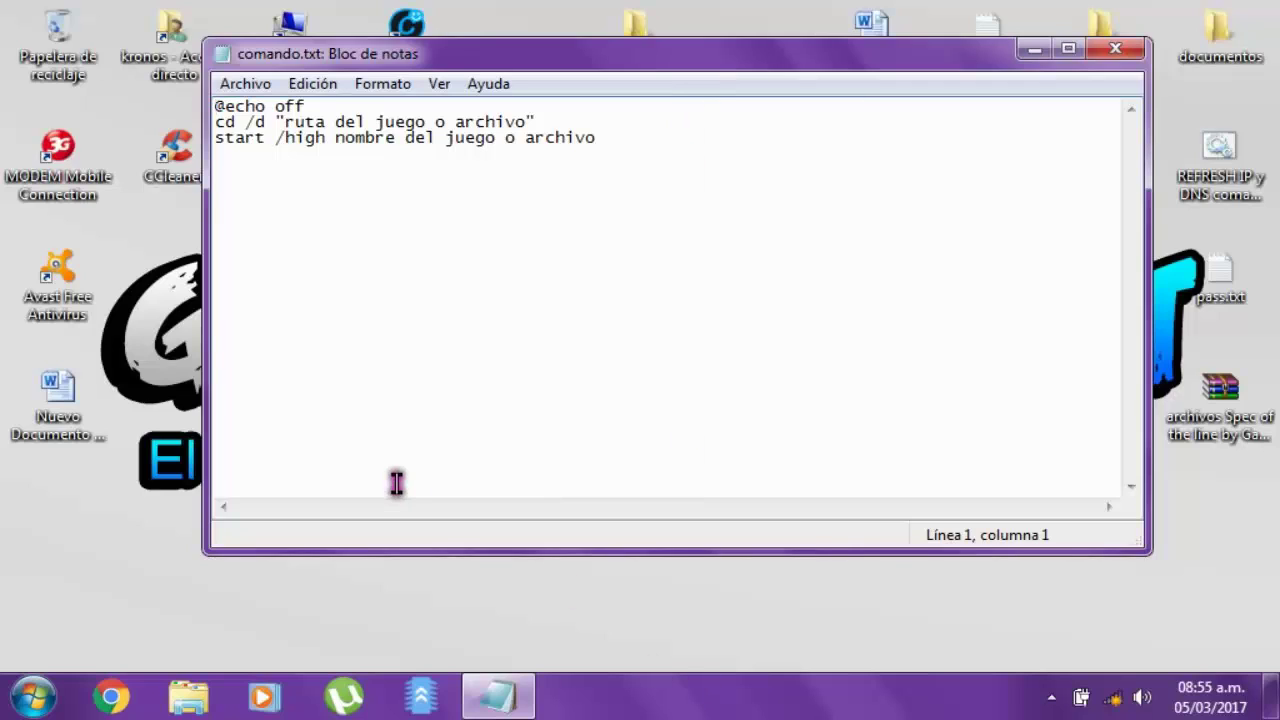
Open the folder Archivos de programa\2K Games\Spec Ops The Line\Binaries\Win32 on drive C: in Windows Explorer and select SpecOpsTheLine.exe
left_click(33, 697)
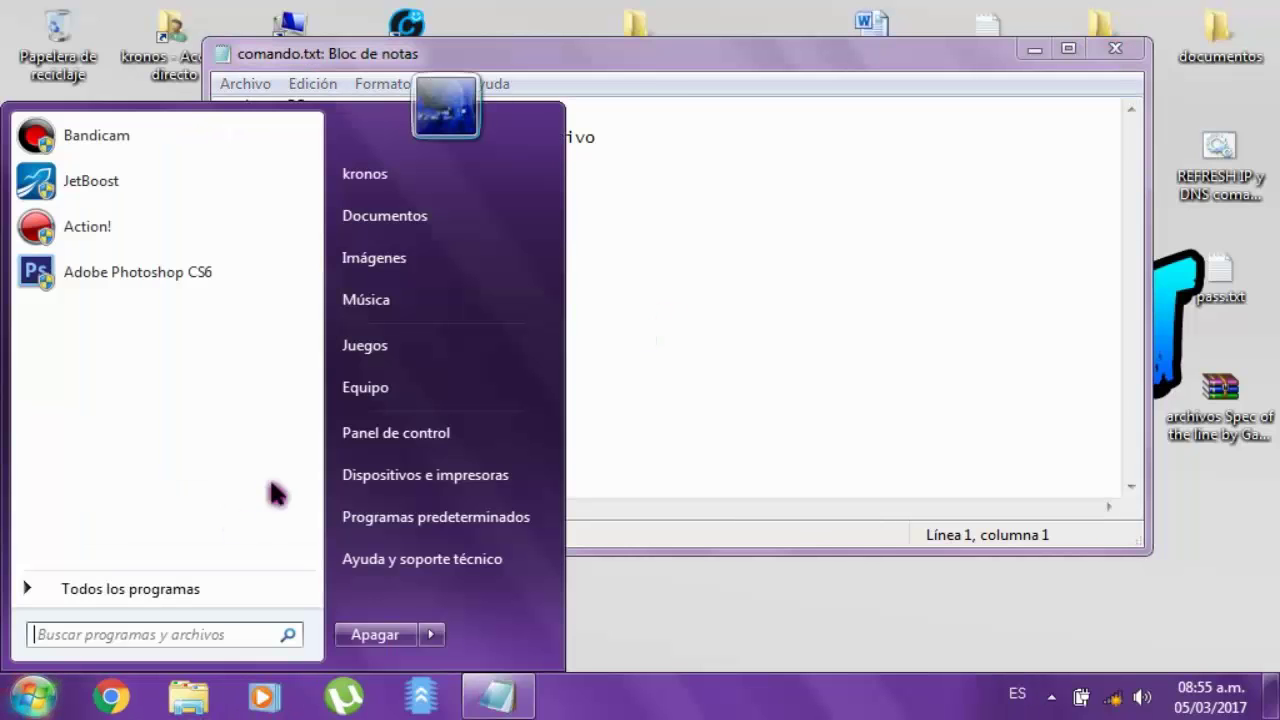
left_click(398, 396)
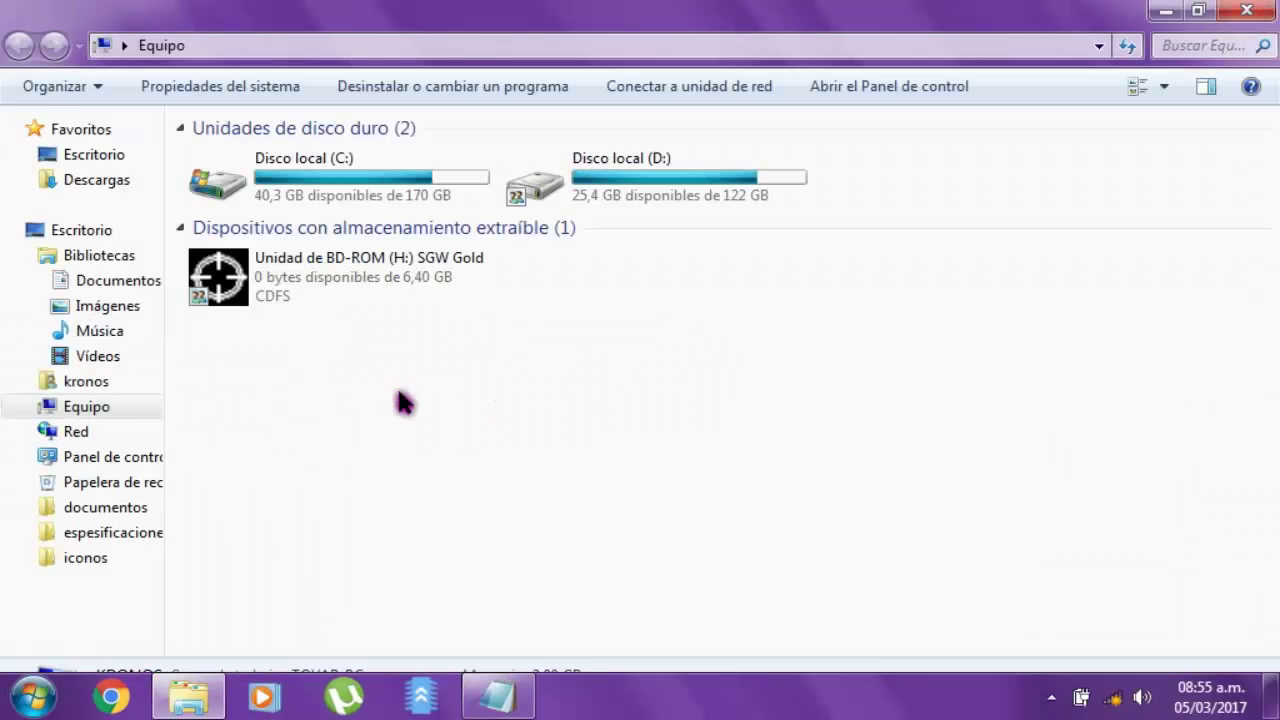
double_click(430, 165)
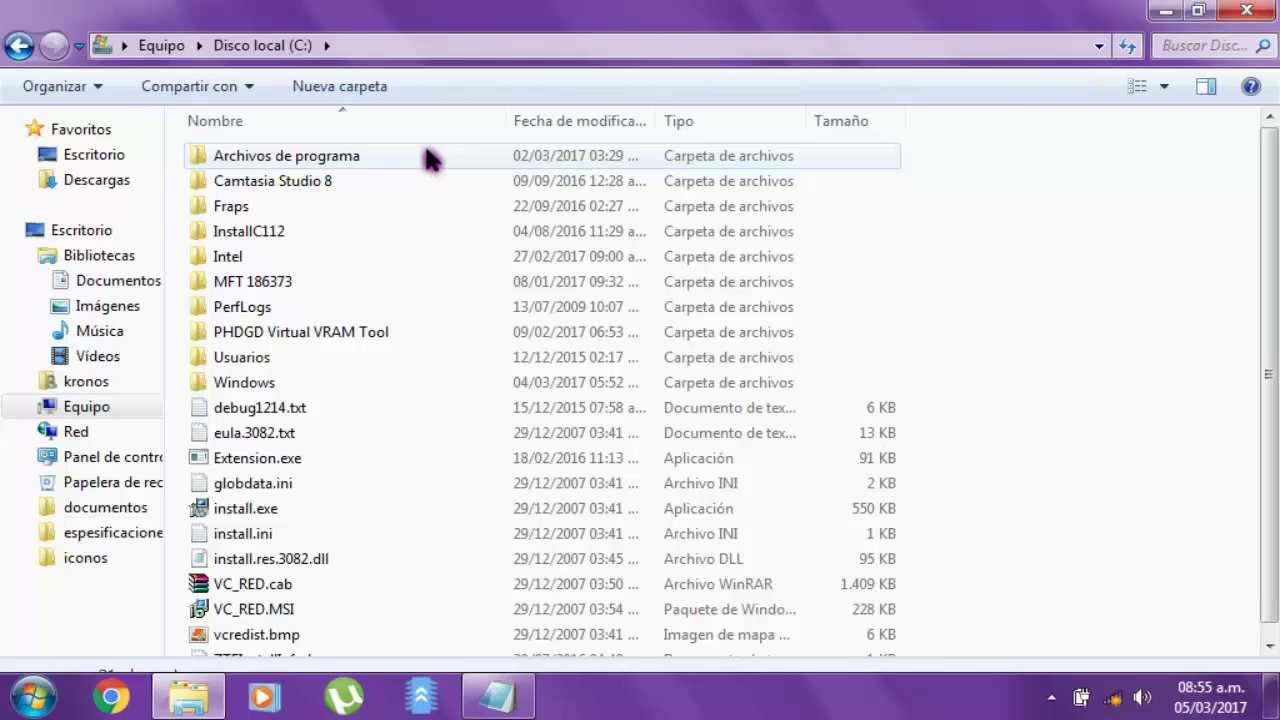
double_click(428, 158)
double_click(428, 158)
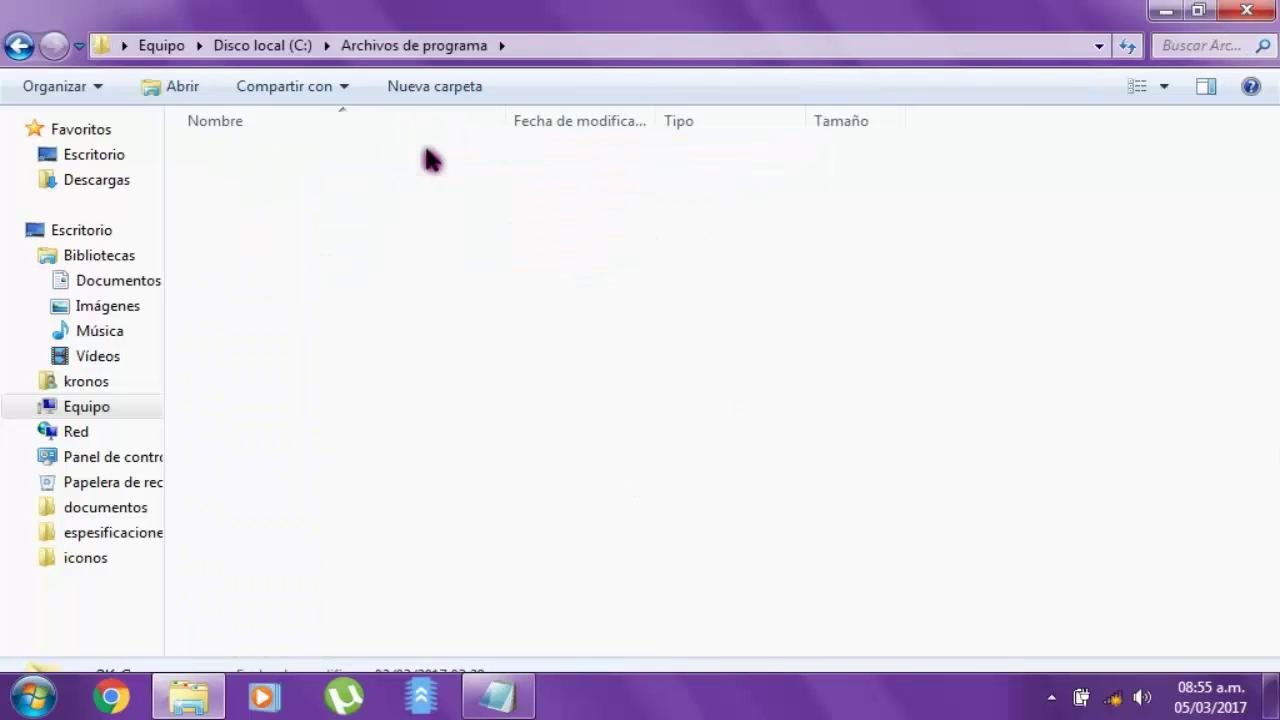
double_click(428, 158)
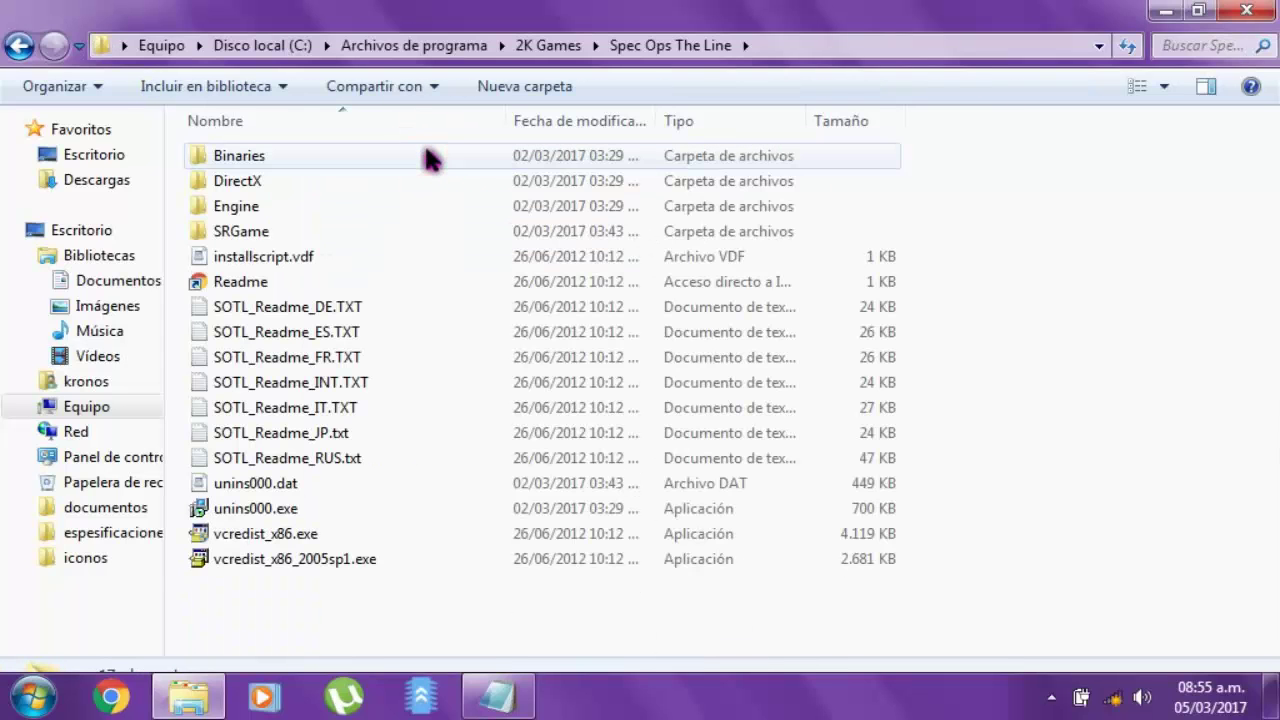
double_click(428, 157)
double_click(428, 157)
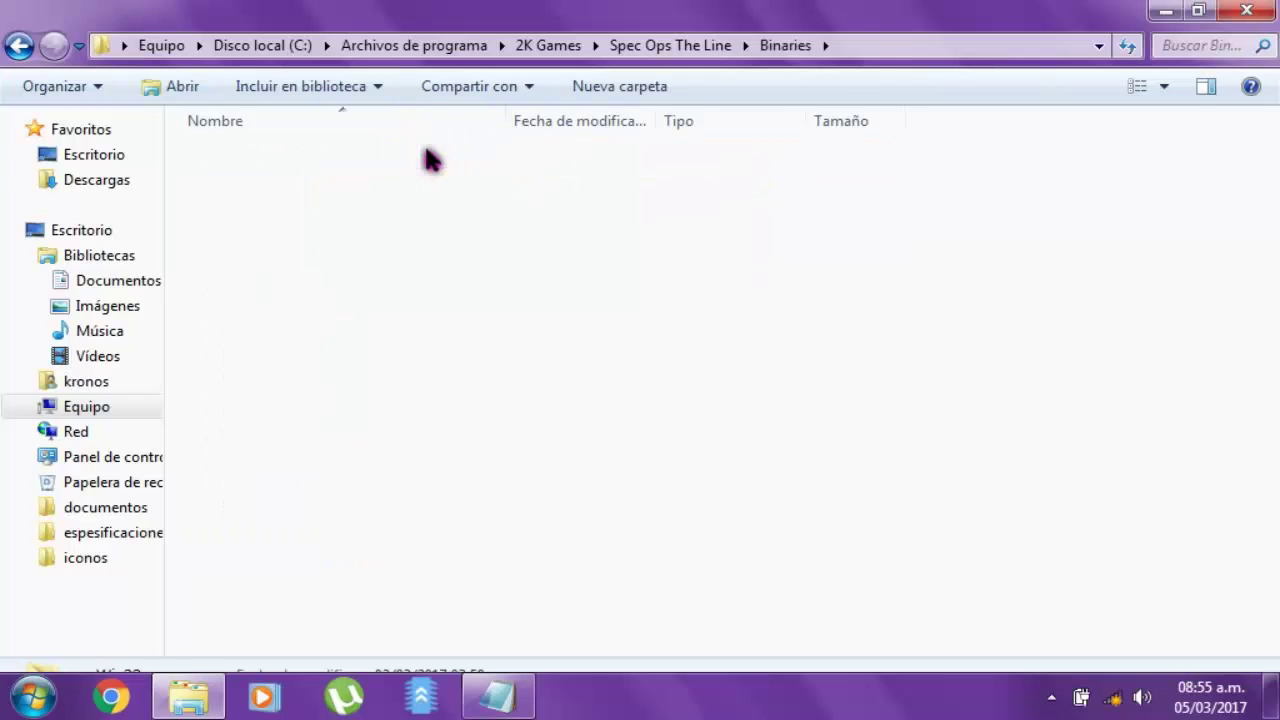
left_click(333, 510)
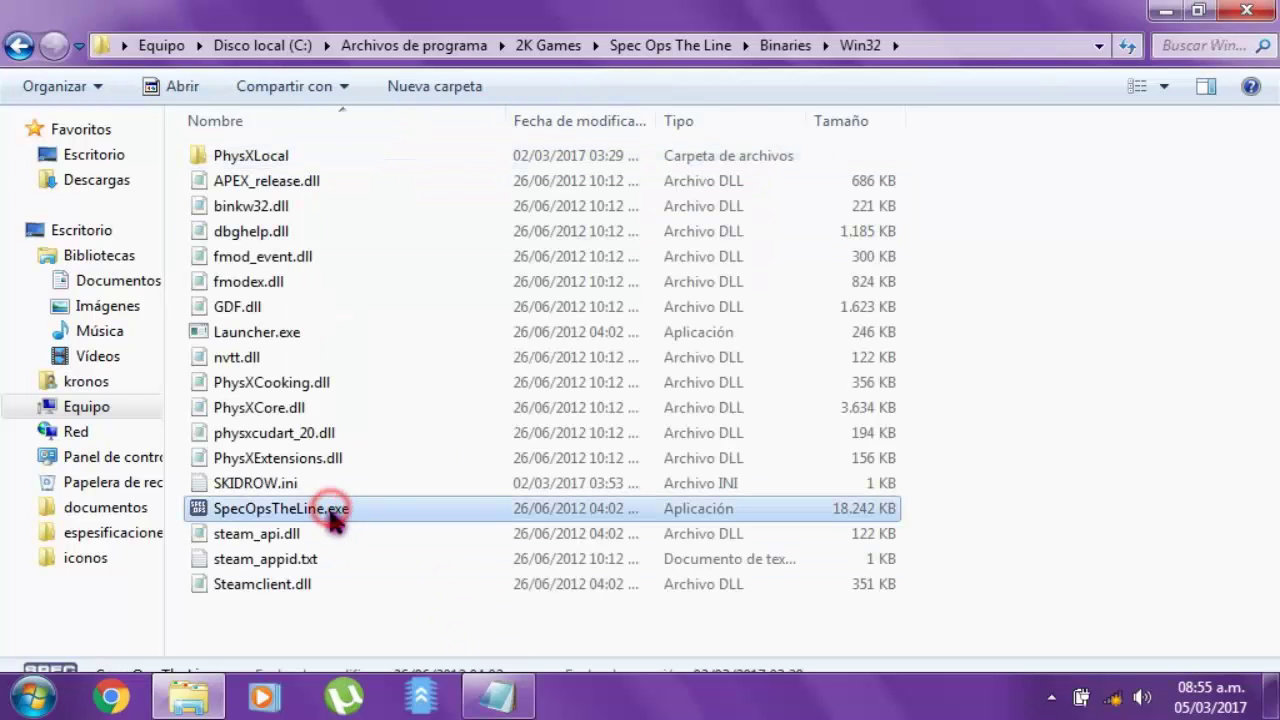
left_click(236, 333)
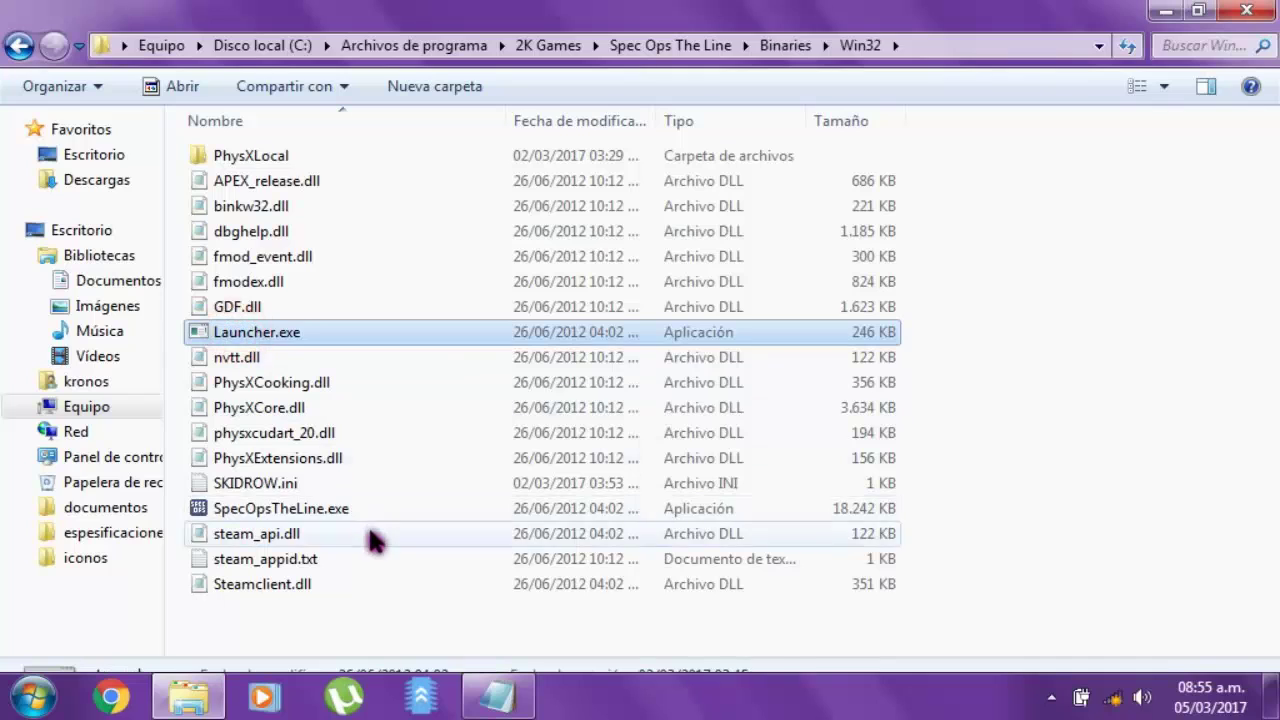
left_click(333, 510)
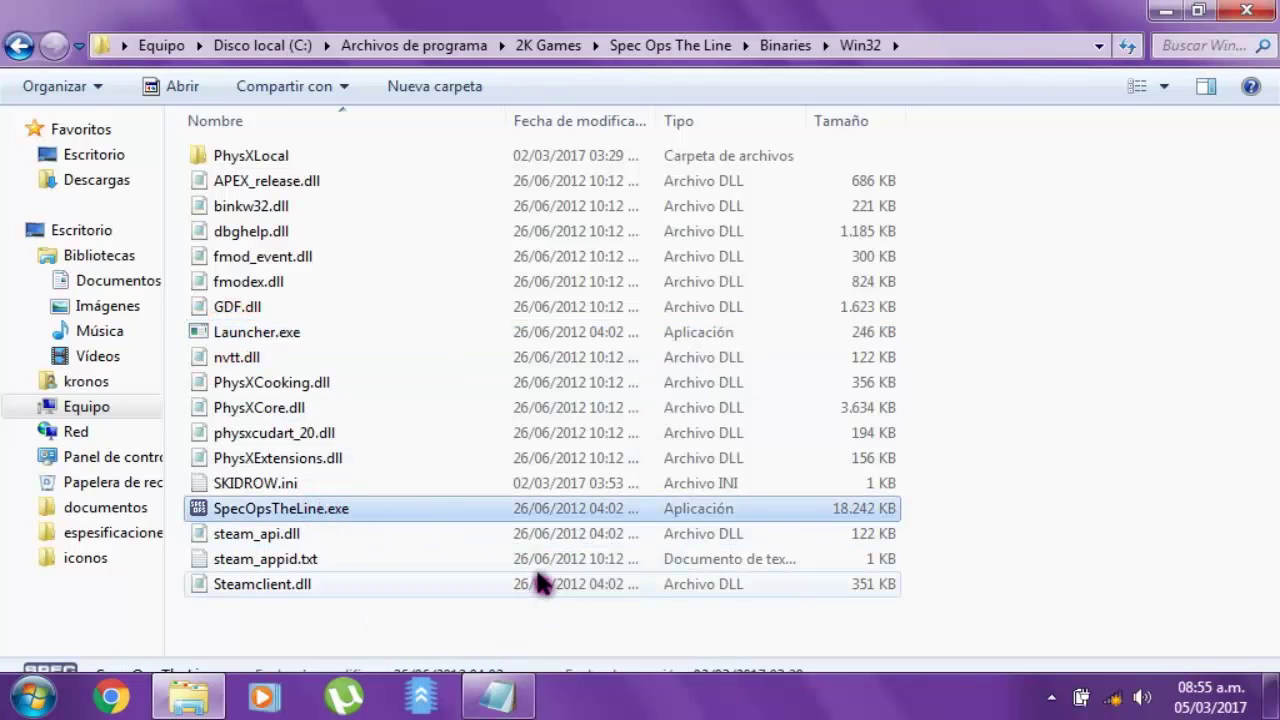
Copy the Win32 folder's full path and paste it between the quotes of the cd /d line in comando.txt, replacing the placeholder
left_click(955, 46)
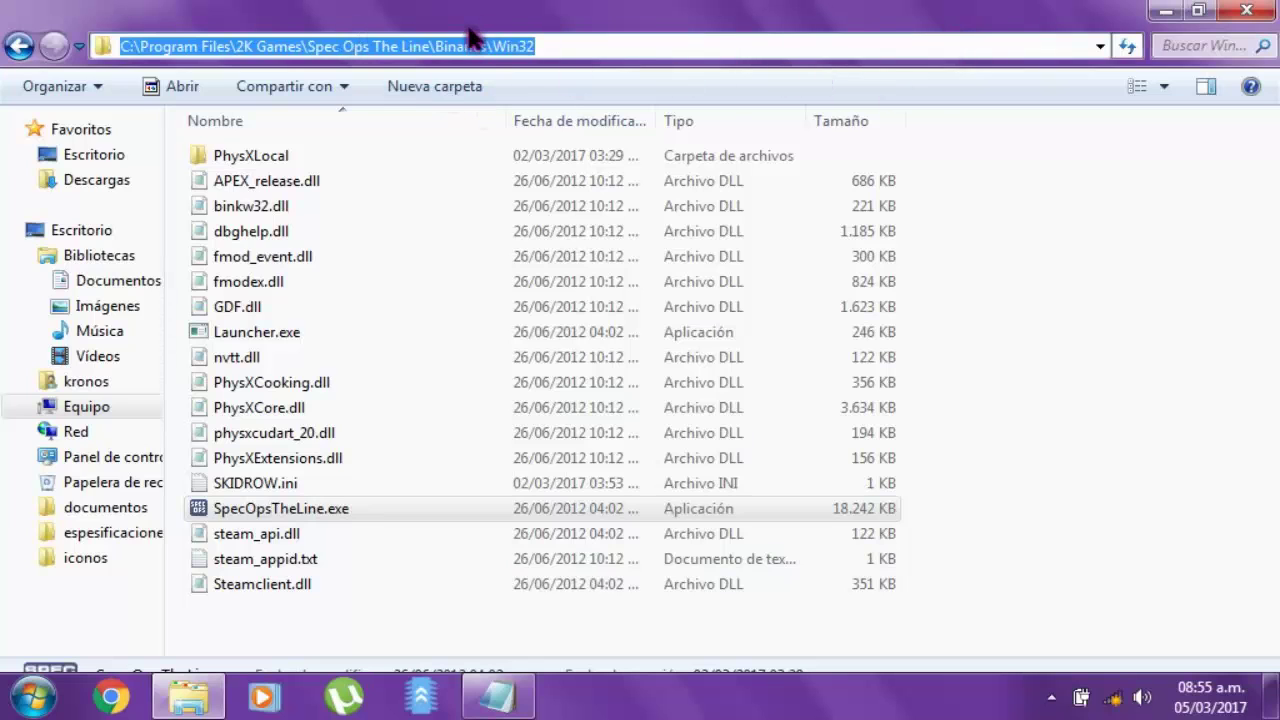
right_click(467, 44)
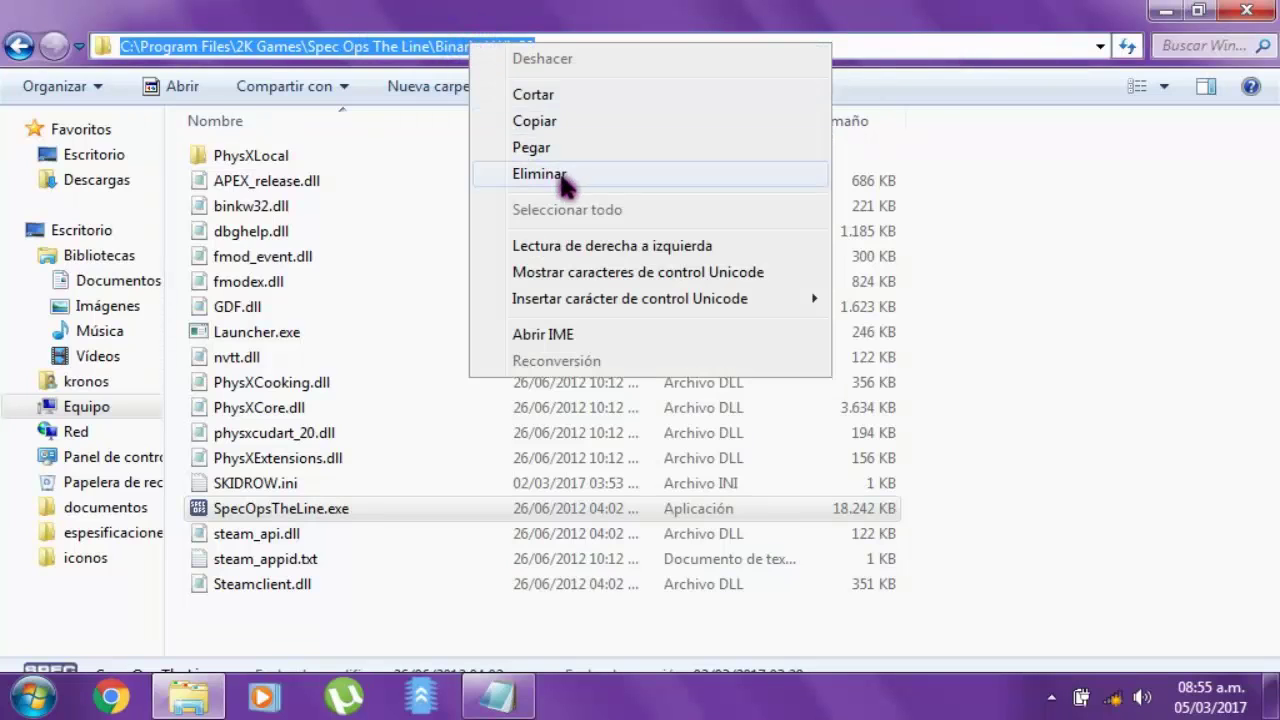
left_click(553, 121)
left_click(1165, 10)
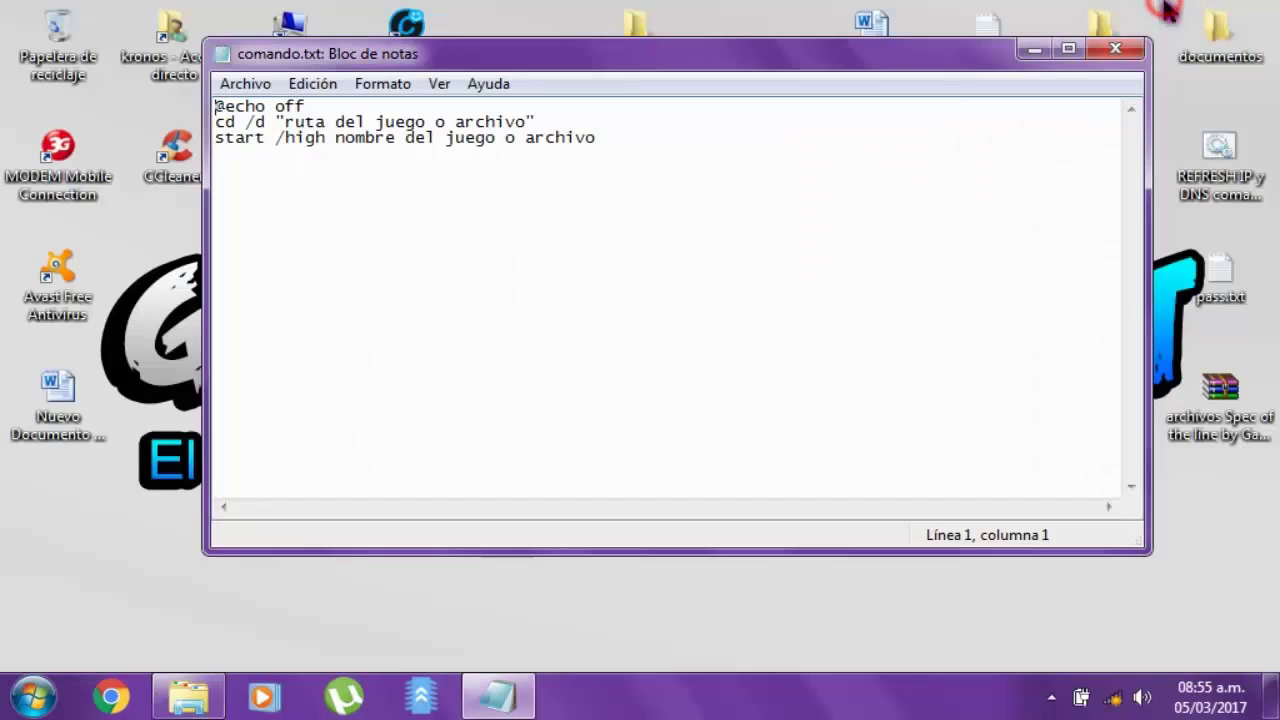
left_click(522, 121)
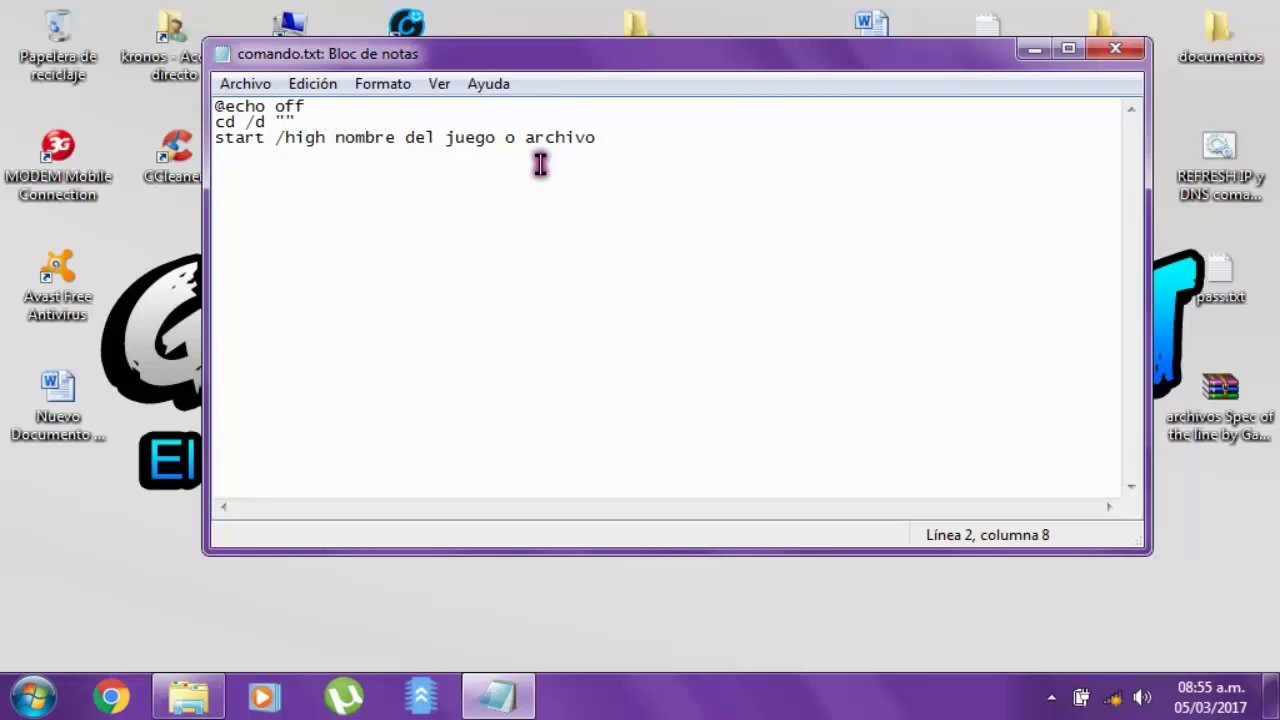
key("ctrl+v")
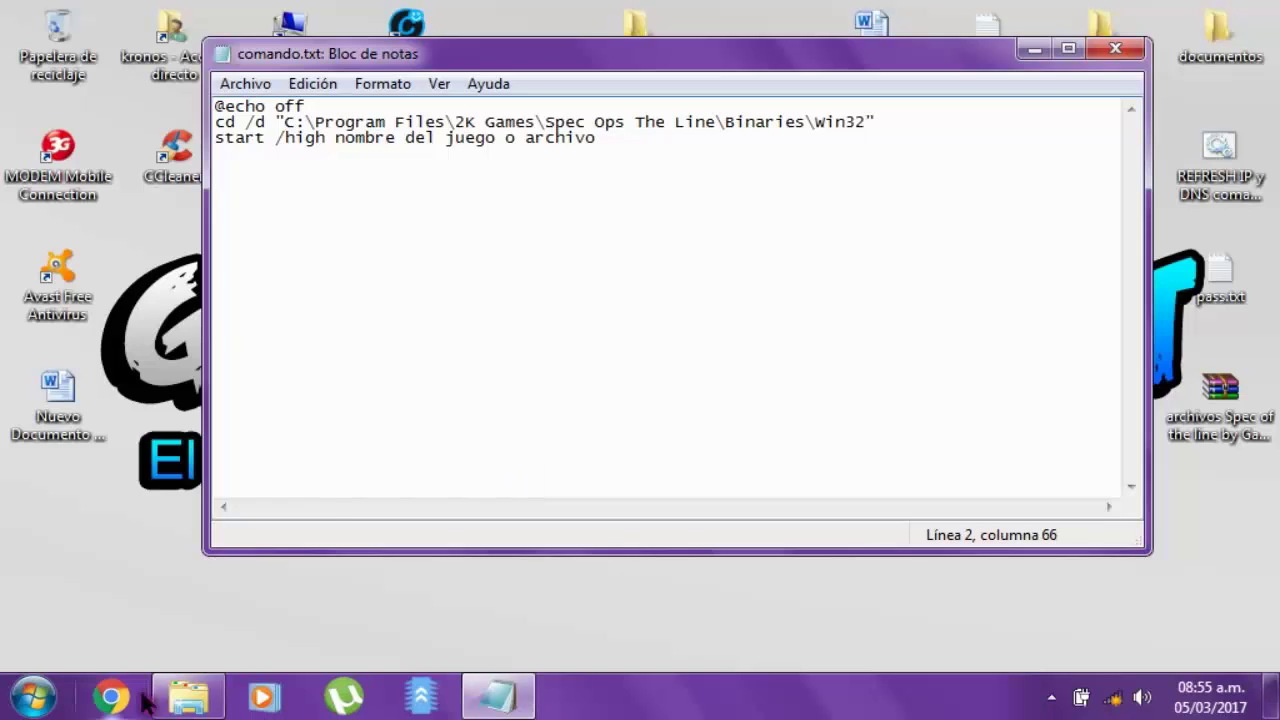
Copy the full file name, including its extension, from the properties of SpecOpsTheLine.exe in the Win32 folder
left_click(185, 700)
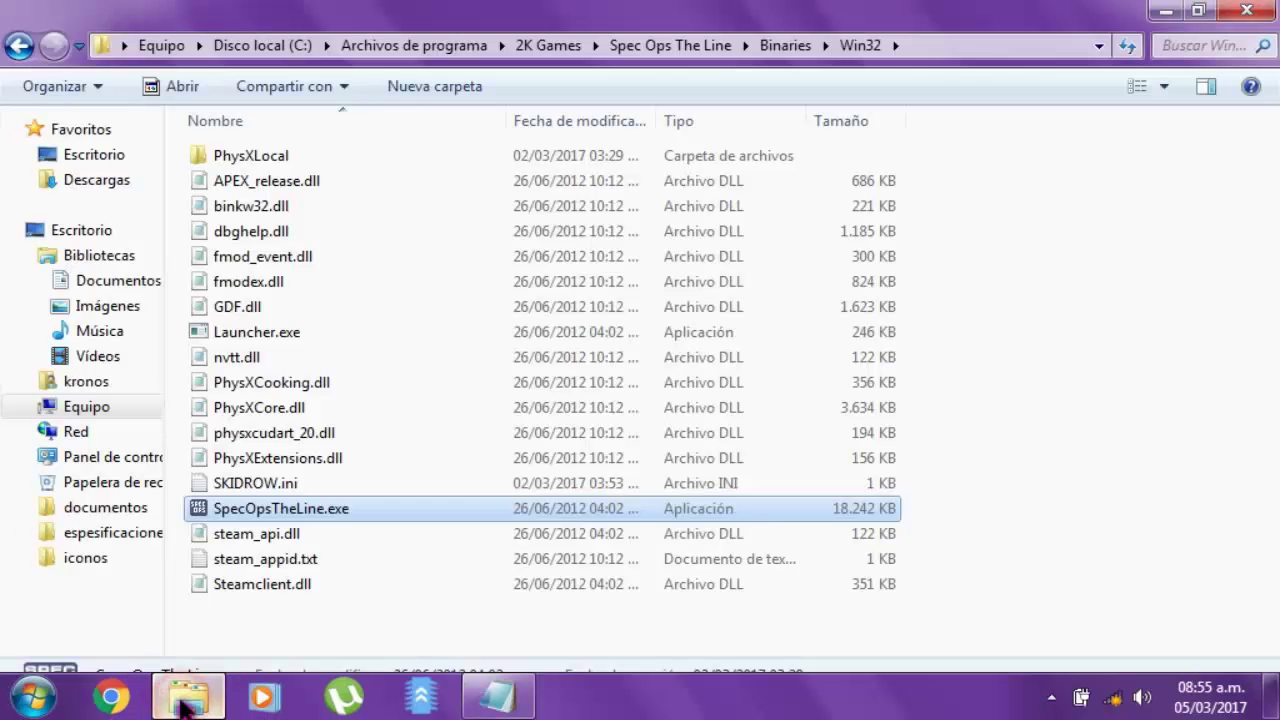
right_click(308, 508)
left_click(390, 703)
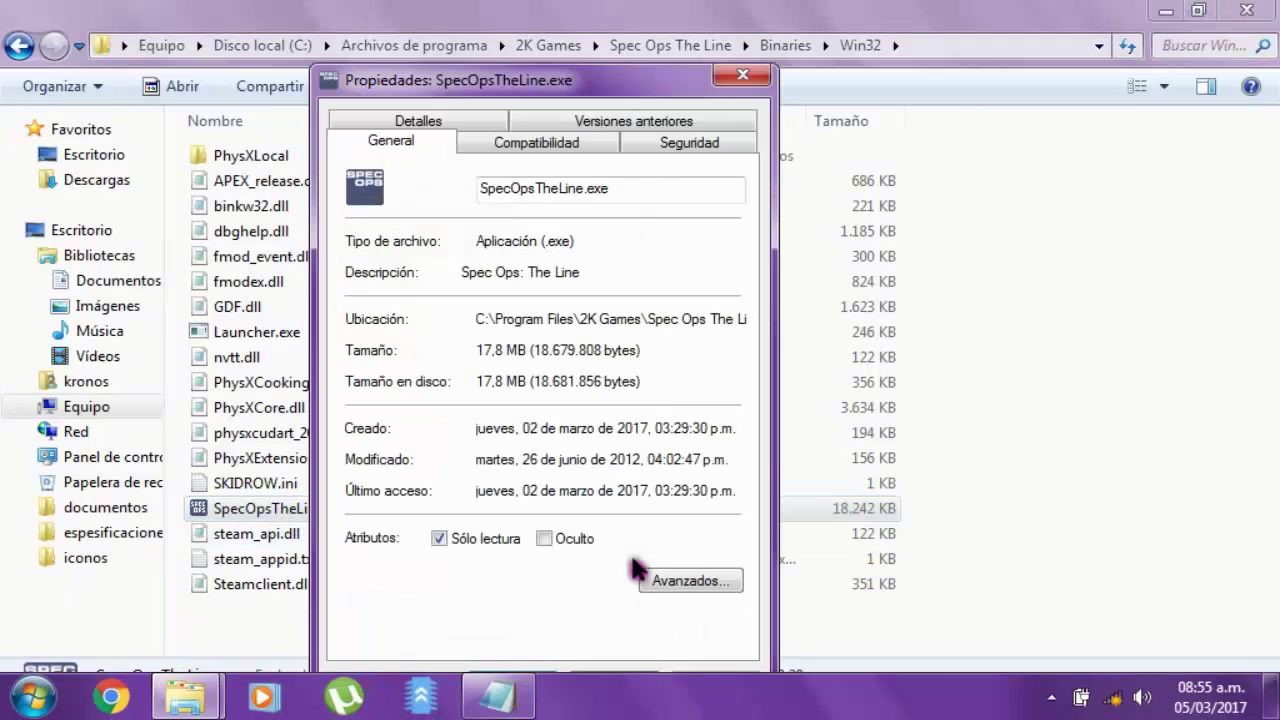
left_click_drag(649, 189, 400, 229)
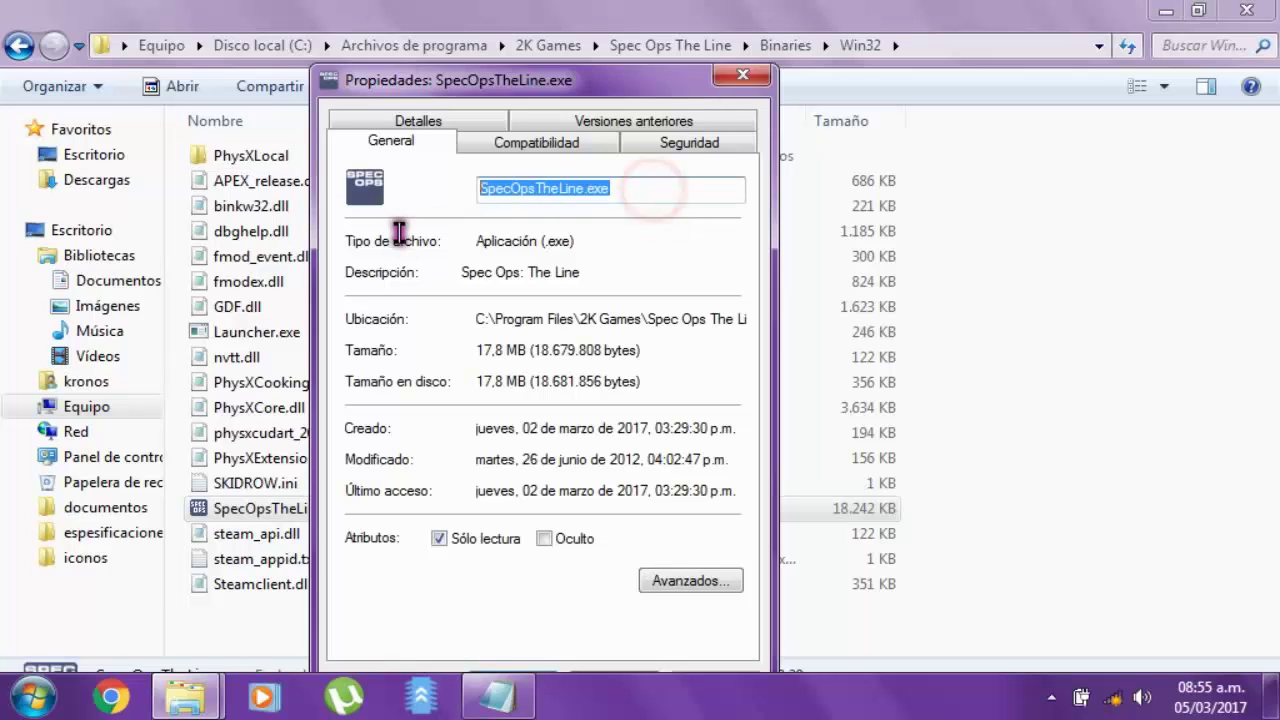
right_click(527, 195)
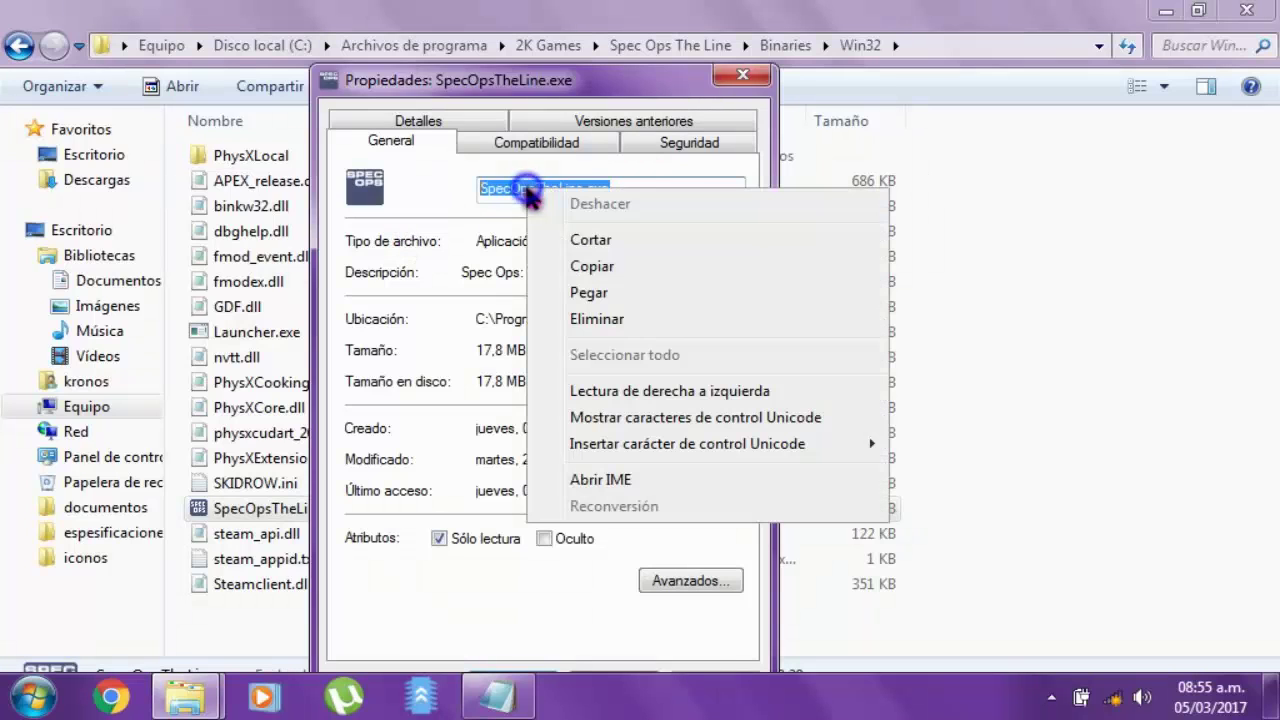
left_click(637, 280)
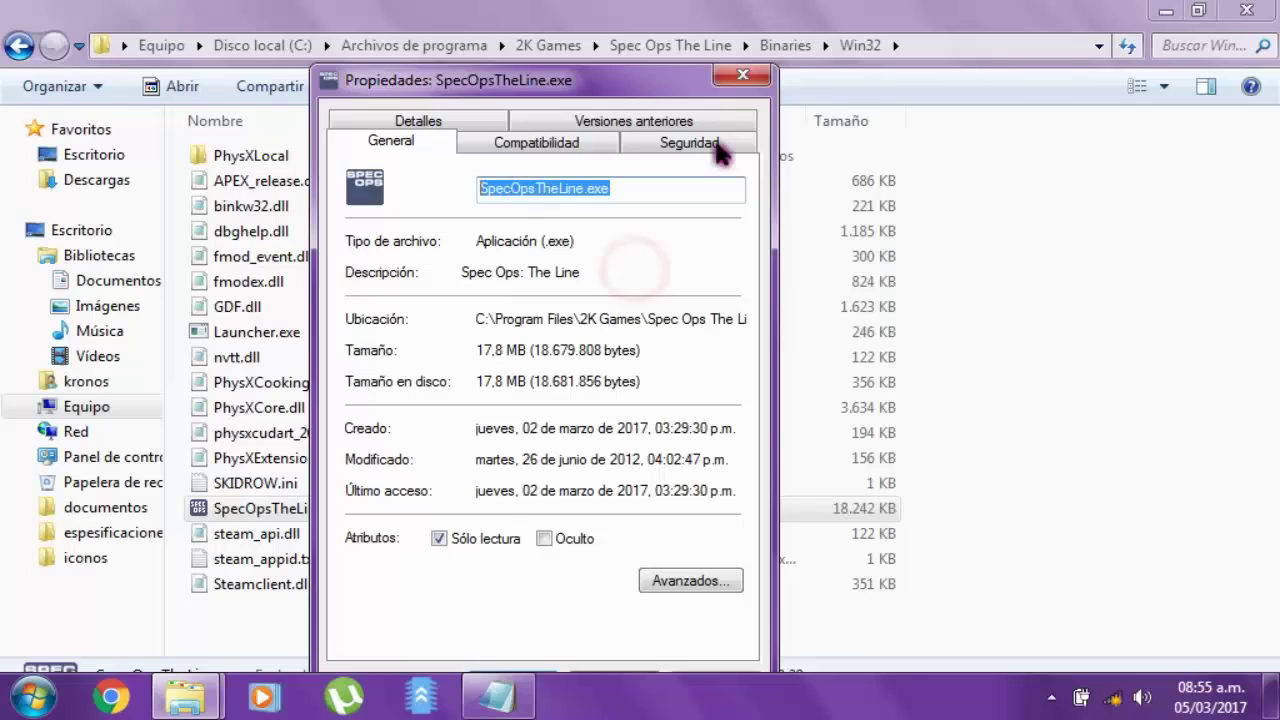
left_click(743, 75)
Replace the placeholder game name after start /high in comando.txt with the copied SpecOpsTheLine.exe
left_click(1163, 12)
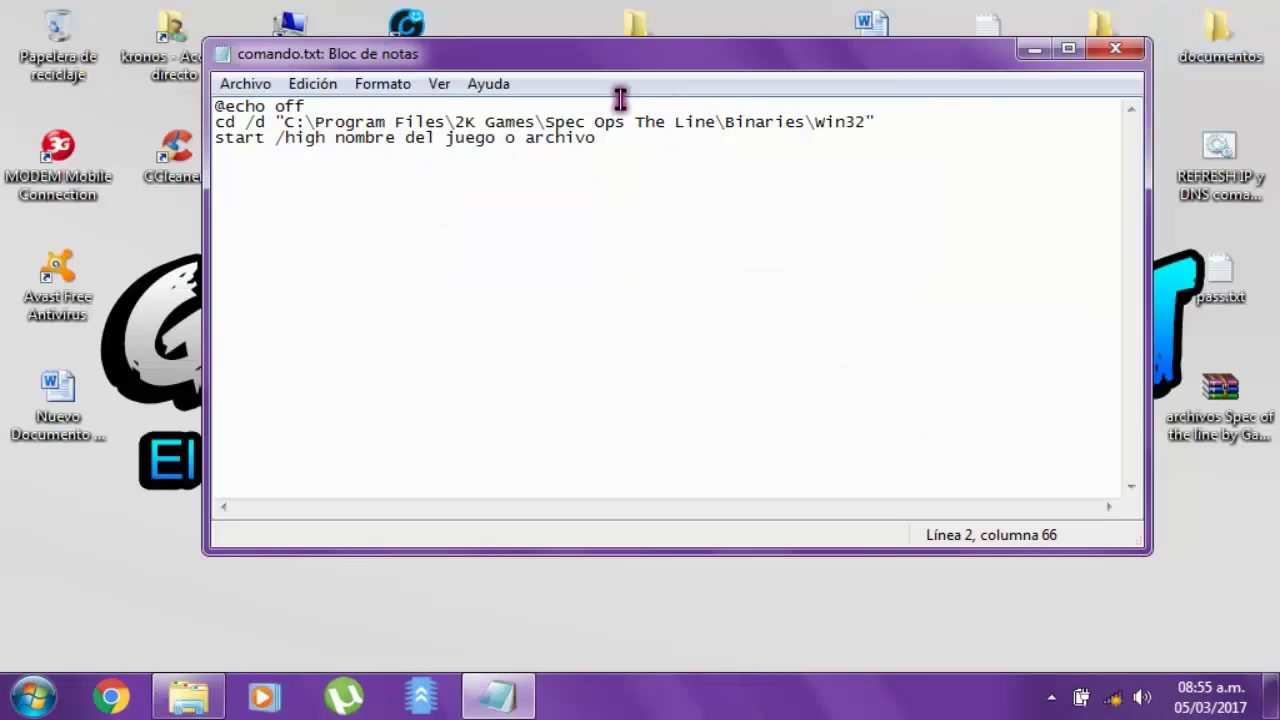
left_click(610, 140)
key("BackSpace")
key("BackSpace")
key("BackSpace")
key("BackSpace")
key("BackSpace")
key("BackSpace")
key("BackSpace")
key("BackSpace")
key("BackSpace")
key("BackSpace")
key("BackSpace")
key("BackSpace")
key("BackSpace")
key("BackSpace")
key("BackSpace")
key("BackSpace")
key("BackSpace")
key("BackSpace")
key("BackSpace")
key("BackSpace")
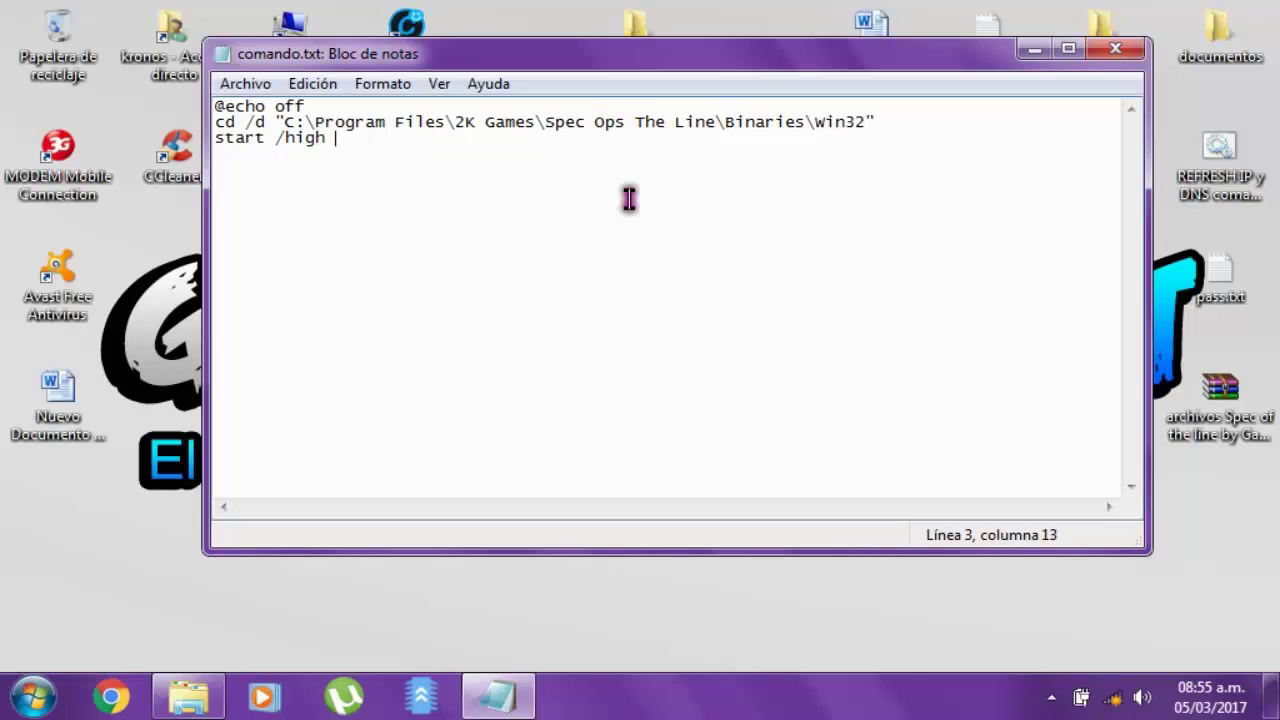
key("ctrl+v")
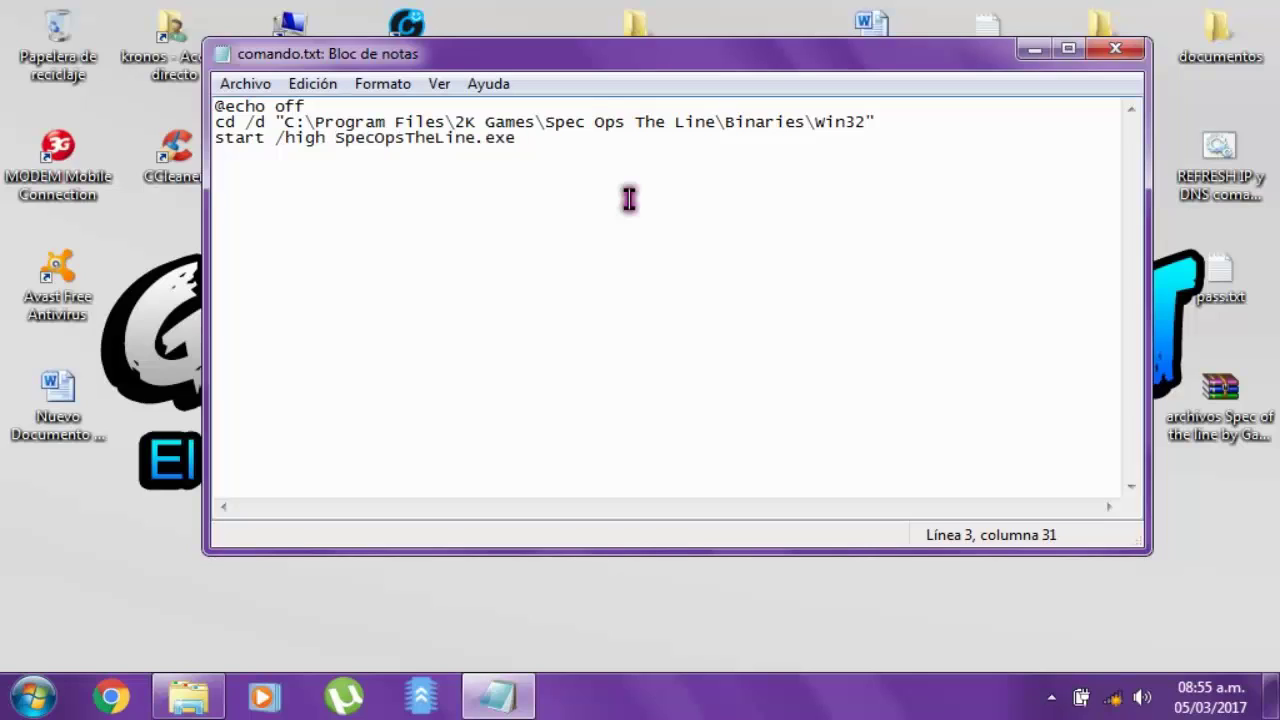
Start saving the script as a new file and choose the game's Binaries\Win32 folder on drive C: as the destination
left_click(258, 86)
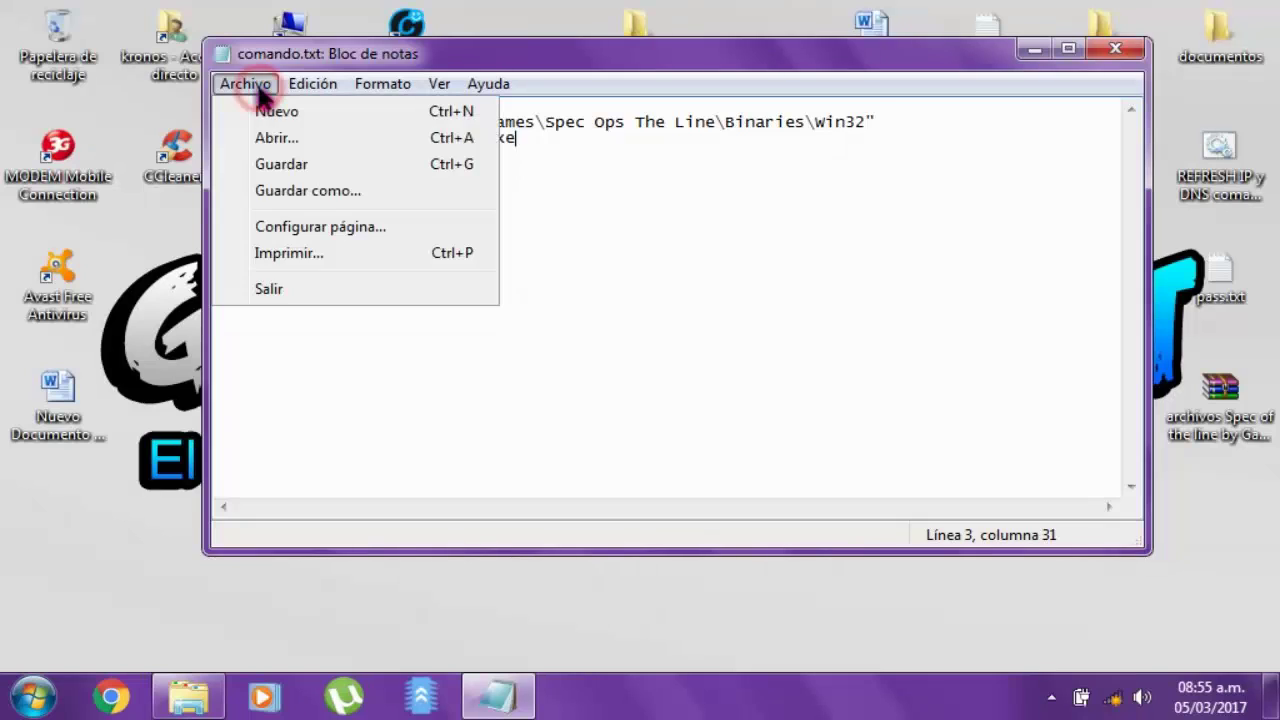
left_click(322, 194)
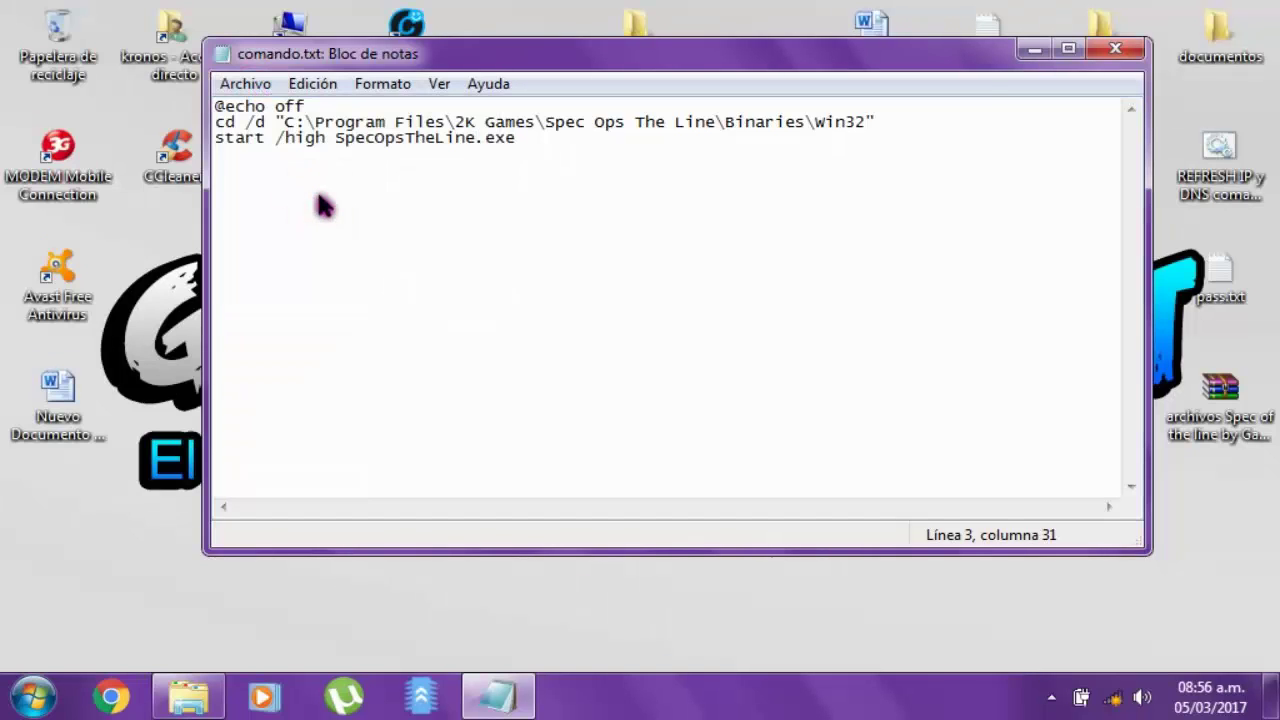
left_click_drag(500, 109, 500, 63)
left_click_drag(401, 220, 408, 329)
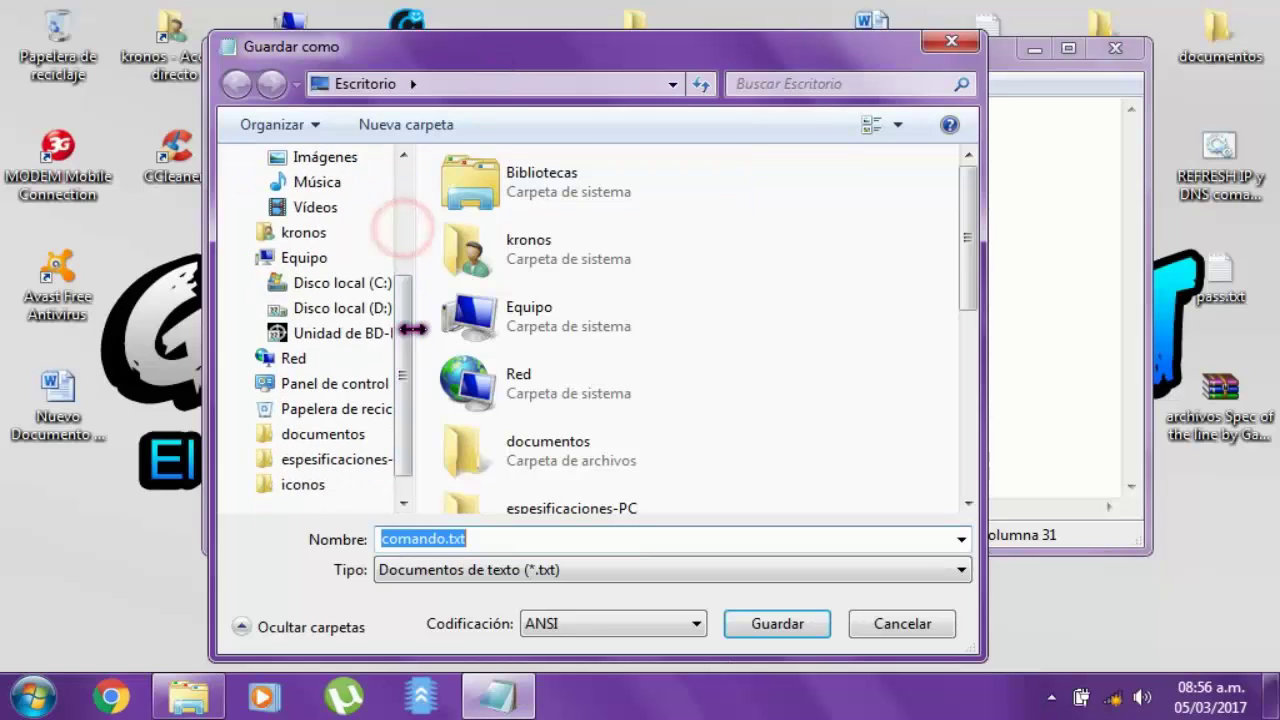
left_click(340, 283)
double_click(517, 197)
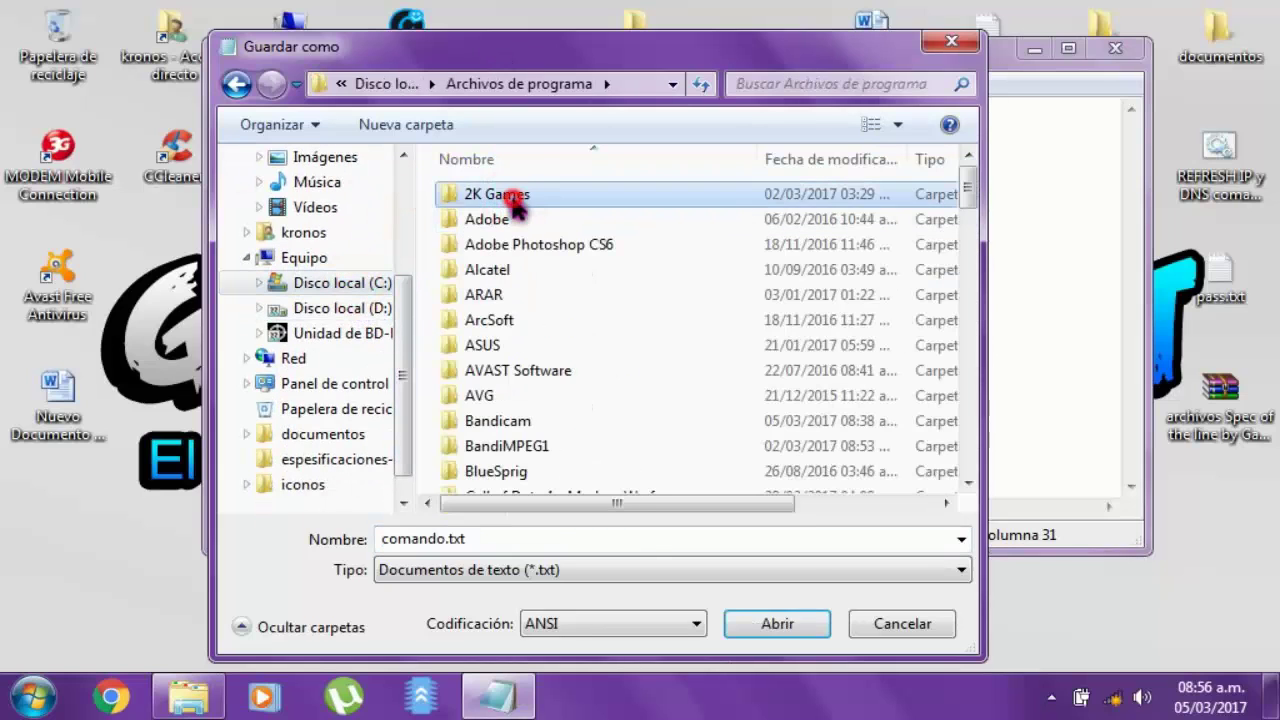
double_click(514, 197)
double_click(514, 197)
double_click(514, 197)
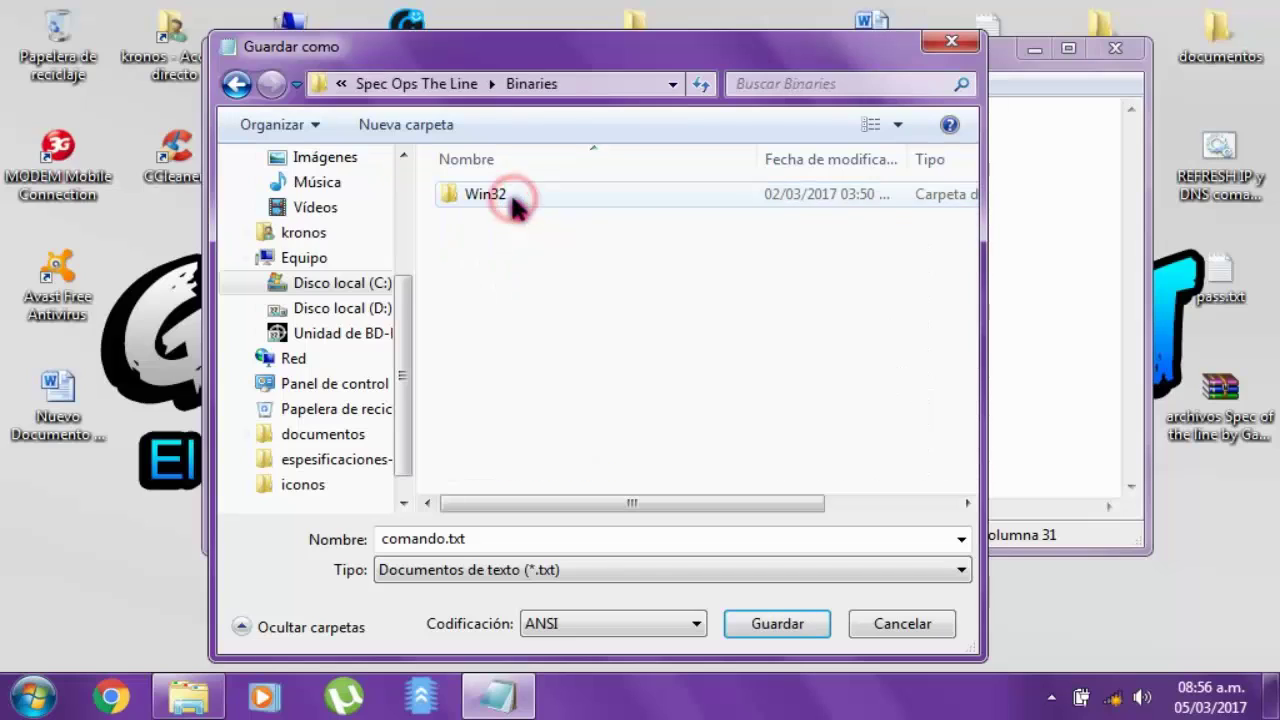
left_click(514, 197)
left_click(514, 200)
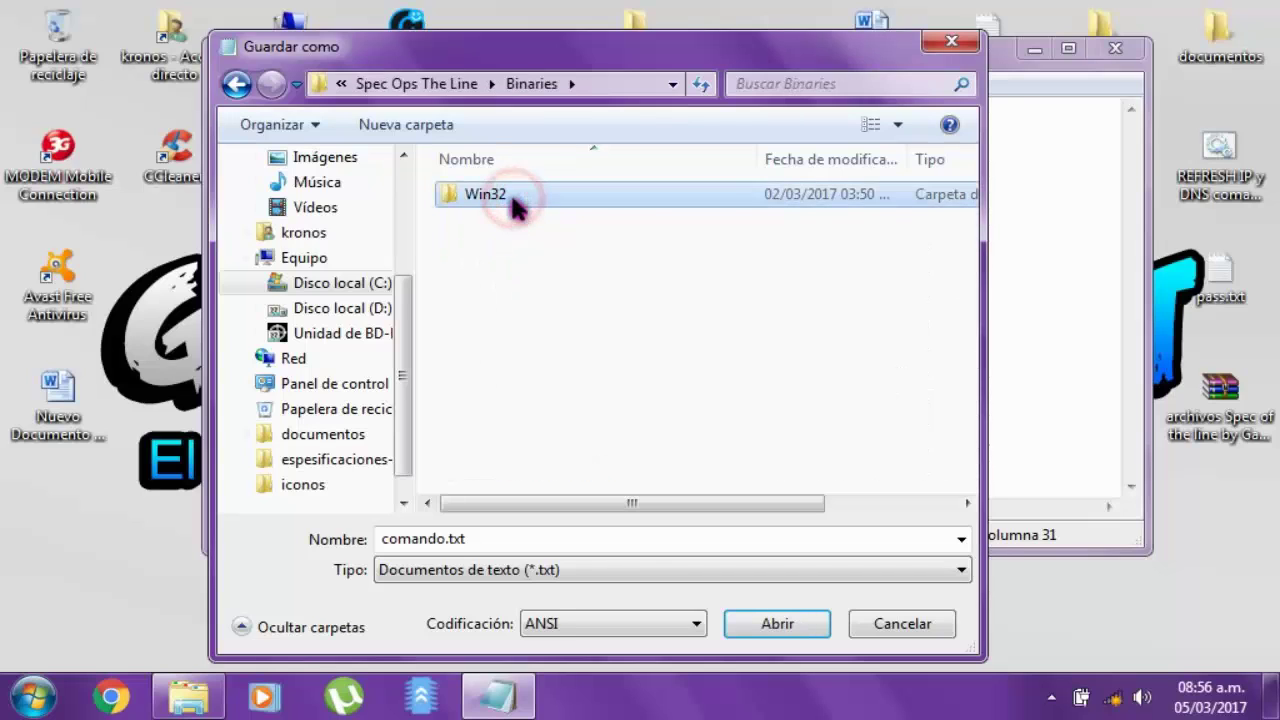
double_click(603, 200)
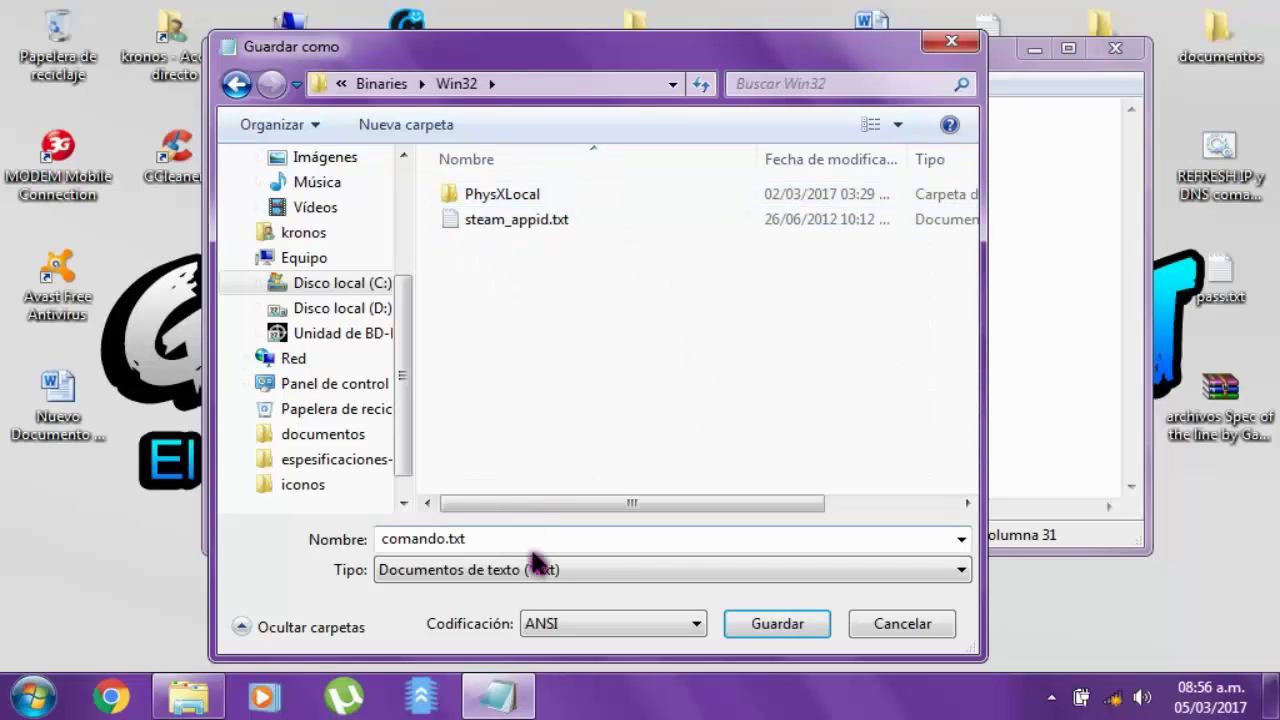
Name the file SPEC.bat and try to save it in the Win32 folder, declining the alternative save location
double_click(498, 539)
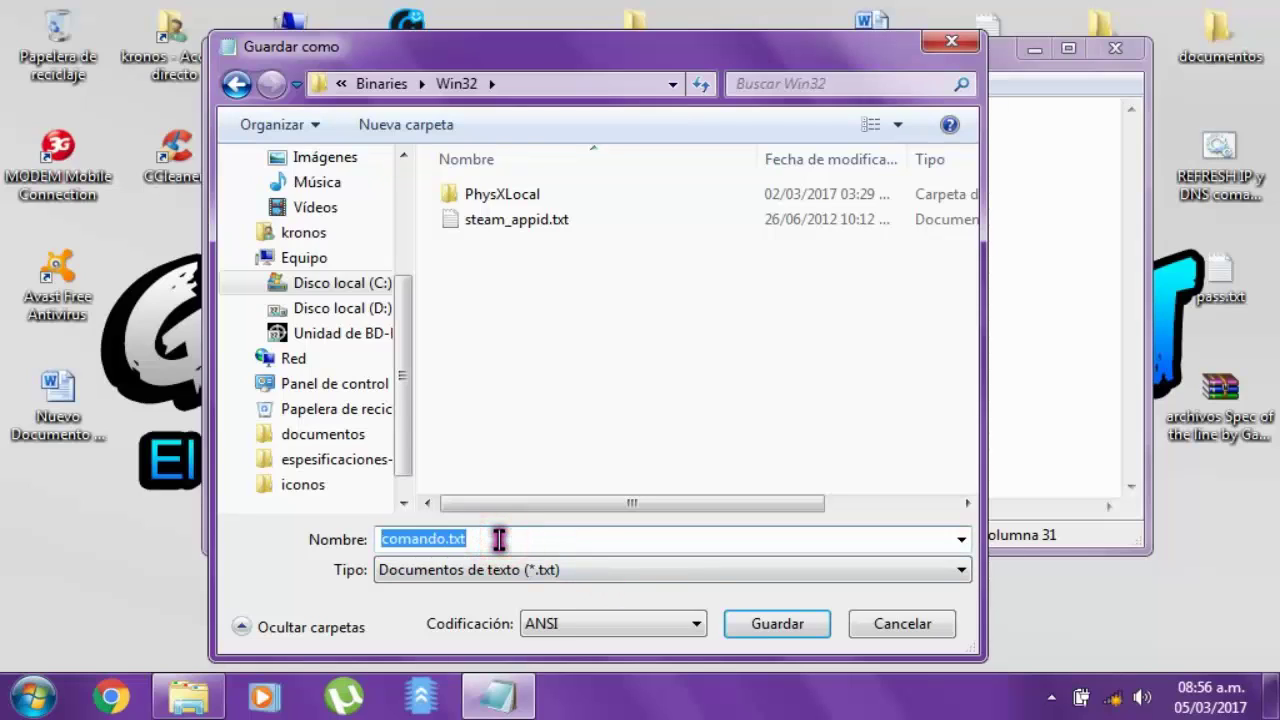
key("BackSpace")
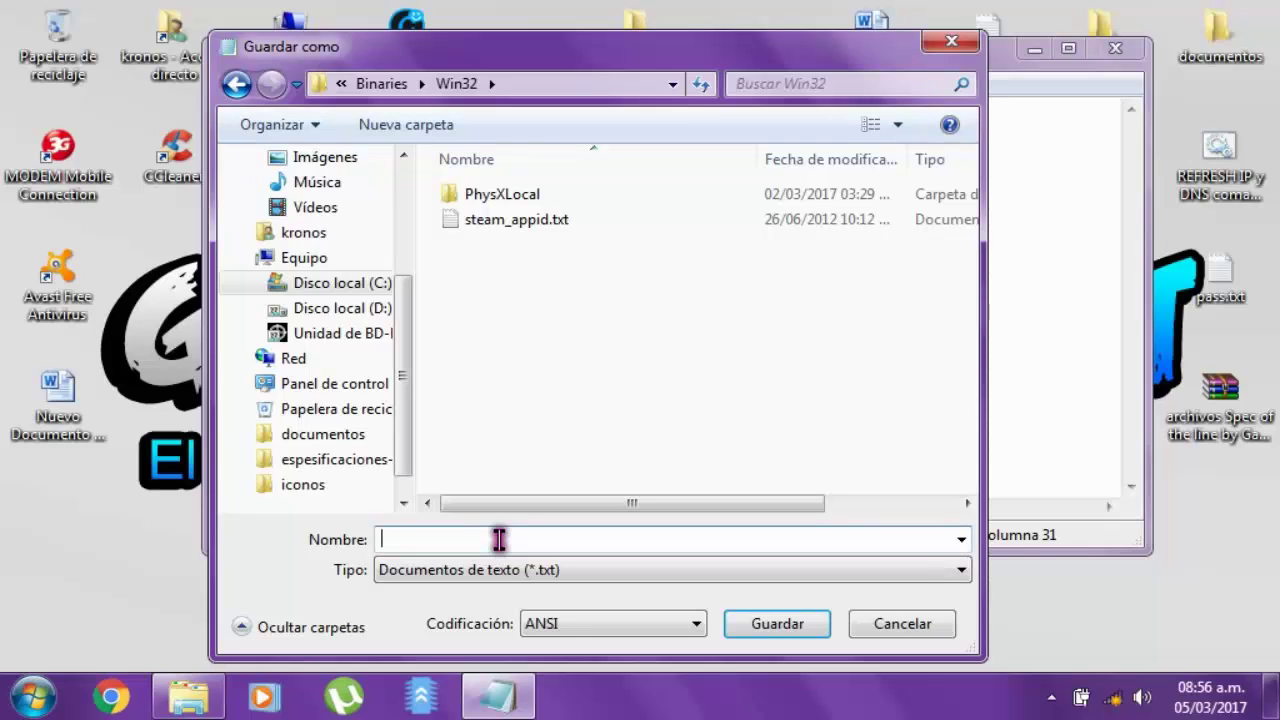
type("SPE")
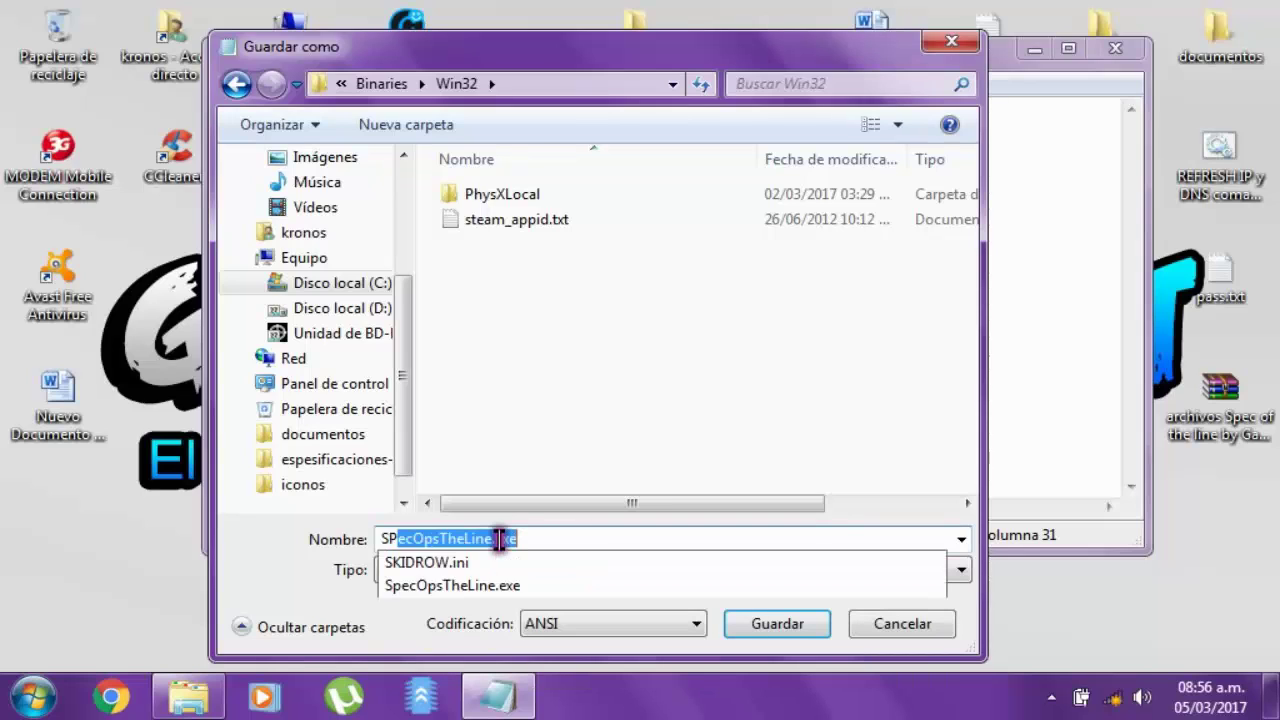
type("C.bat")
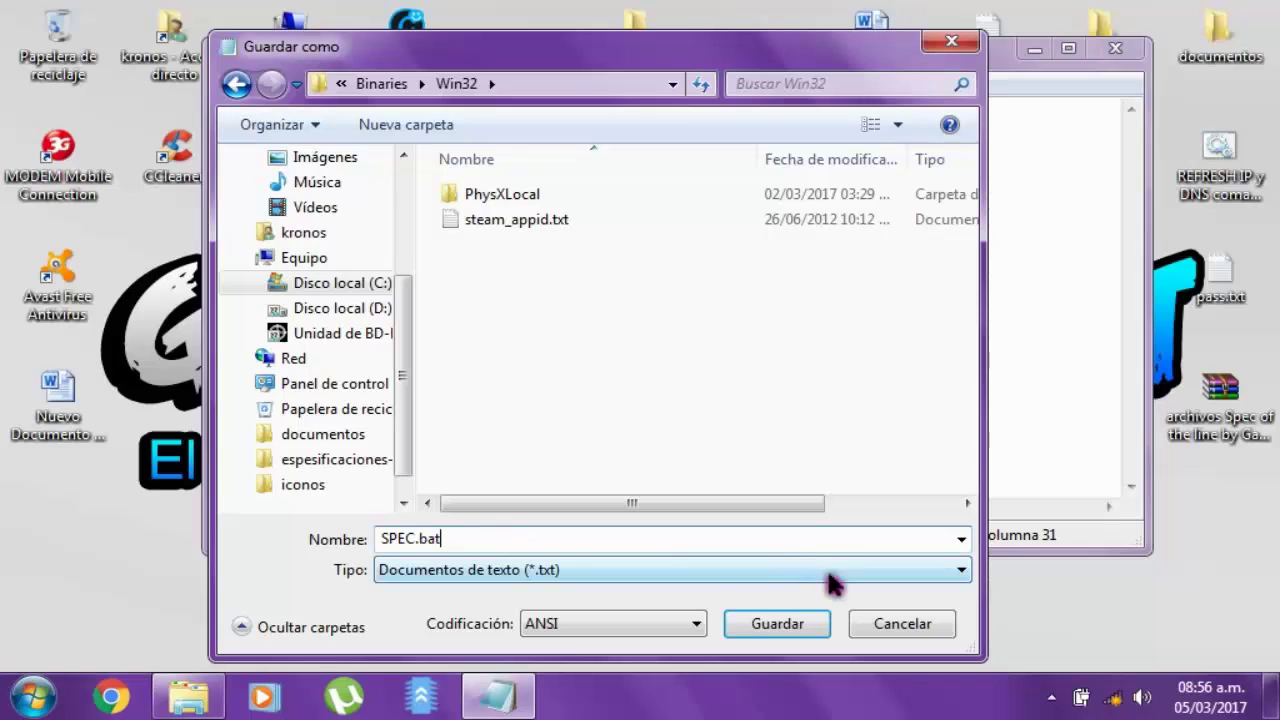
left_click(757, 625)
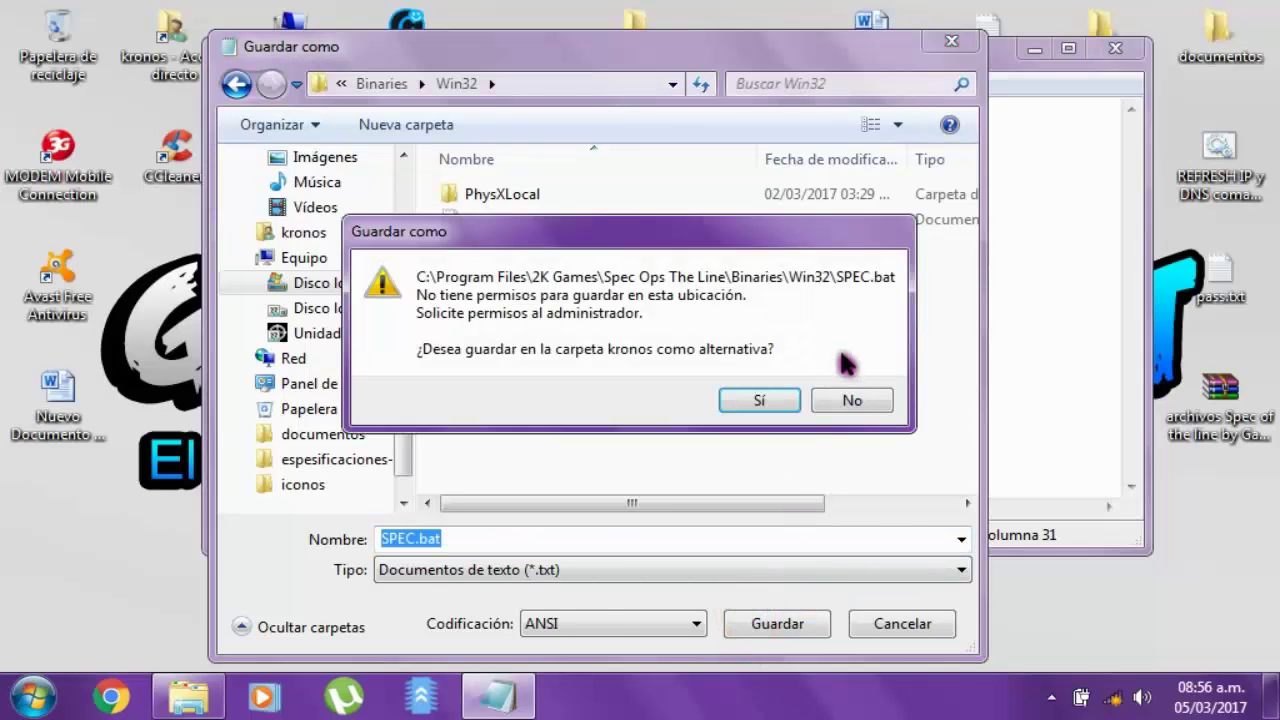
left_click(845, 400)
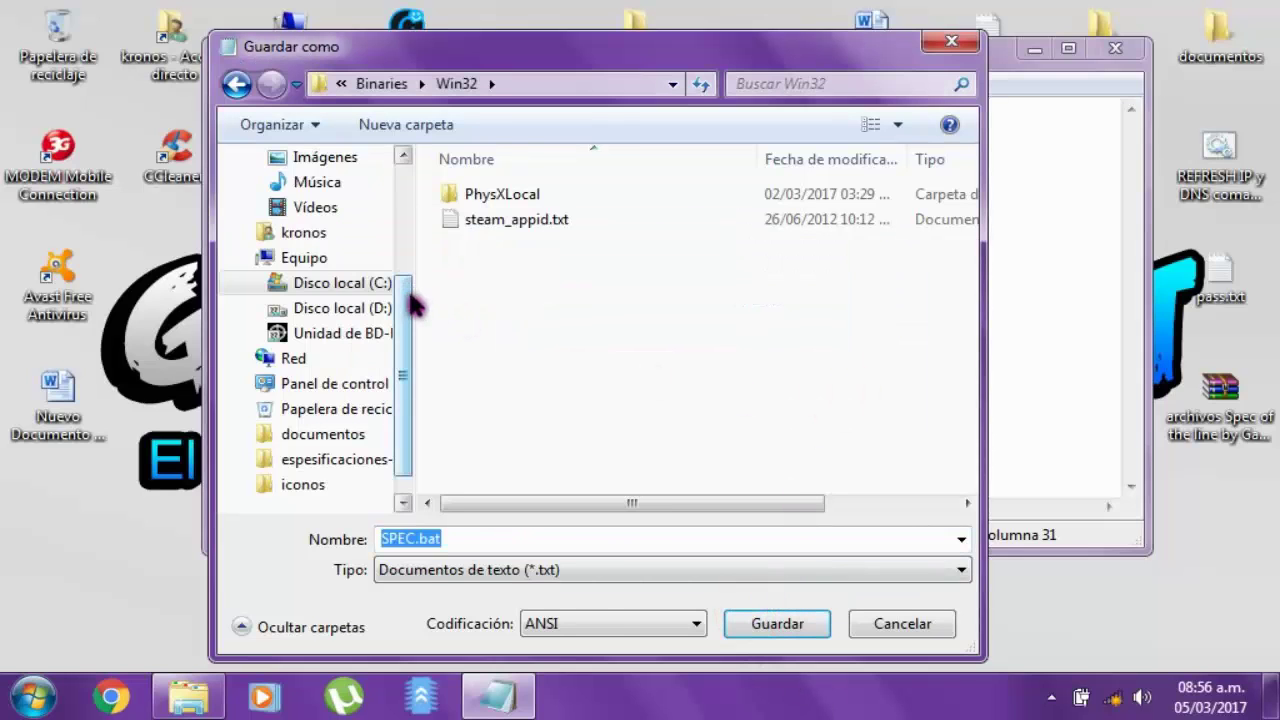
Save SPEC.bat in the iconos folder instead, replacing the existing file of that name, and close the script
scroll(410, 296, "down", 1)
left_click(300, 459)
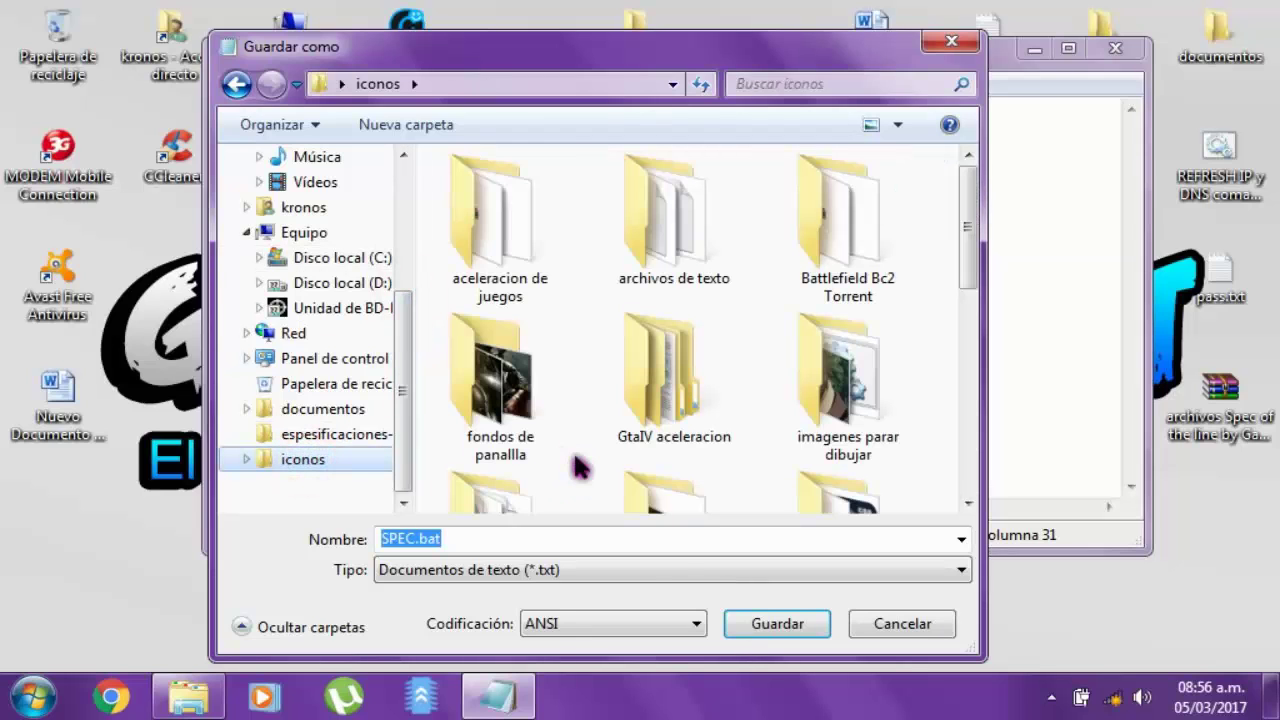
left_click(759, 624)
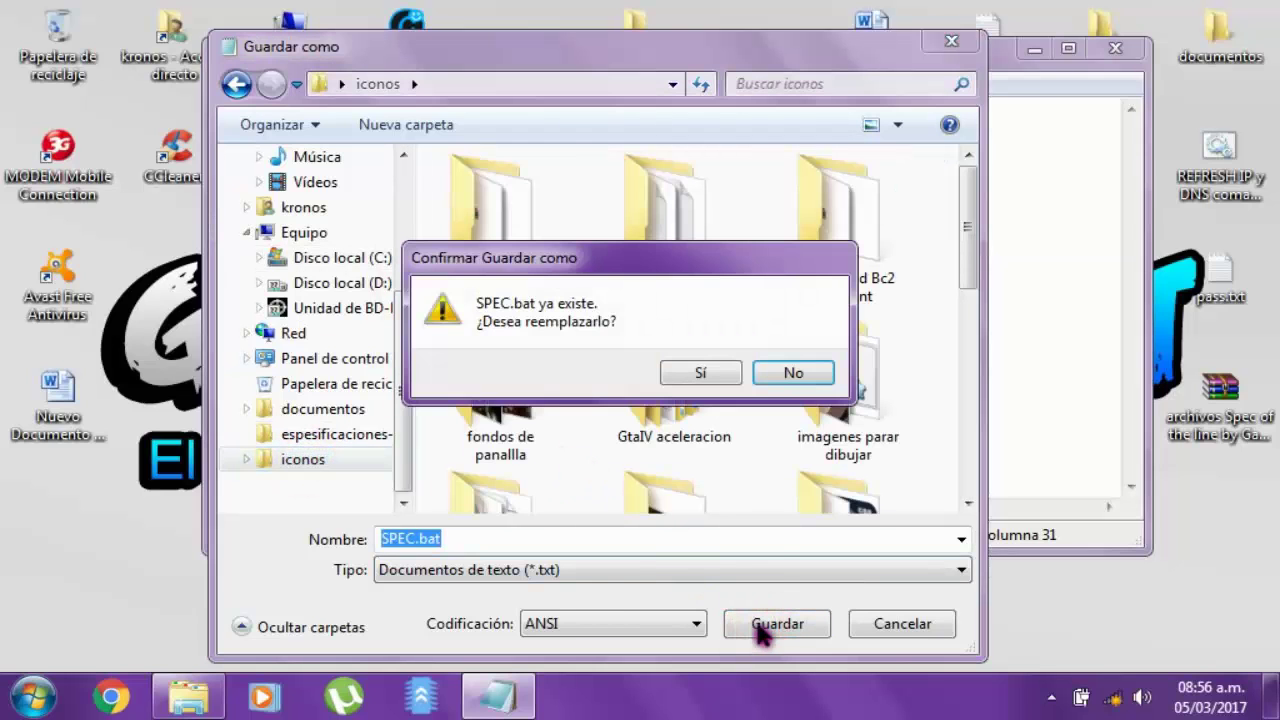
left_click(700, 370)
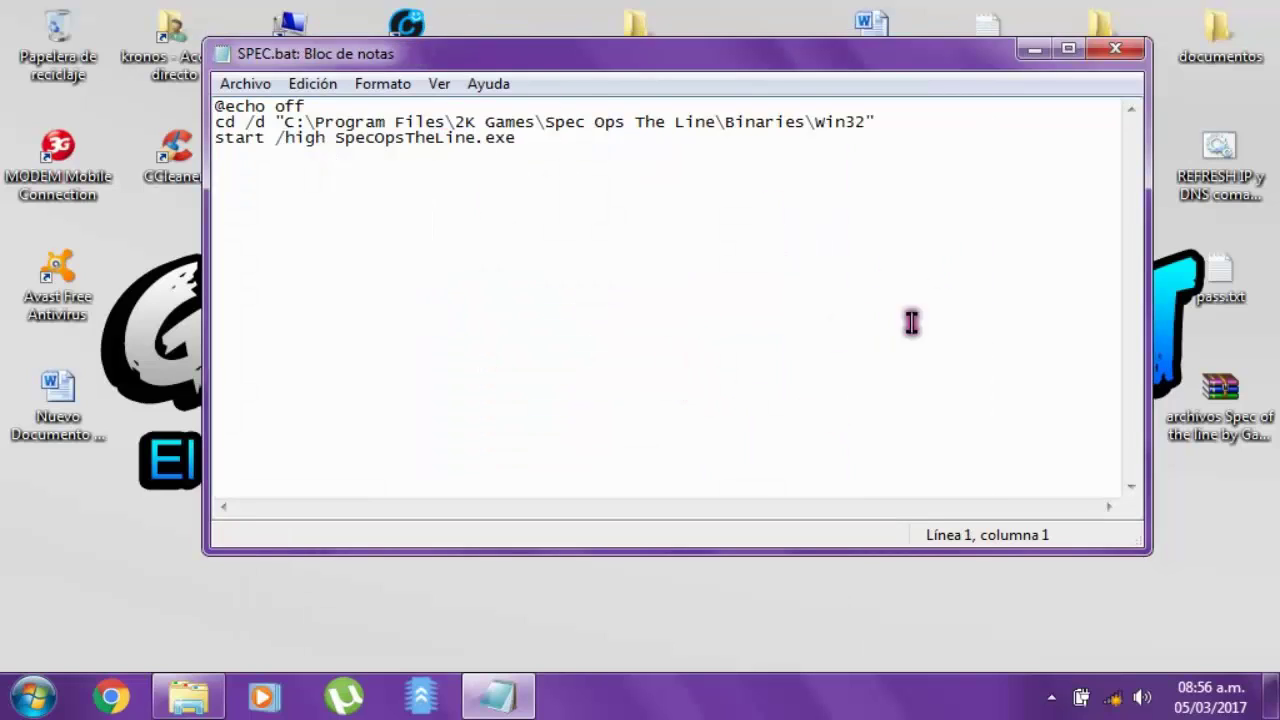
left_click(1122, 58)
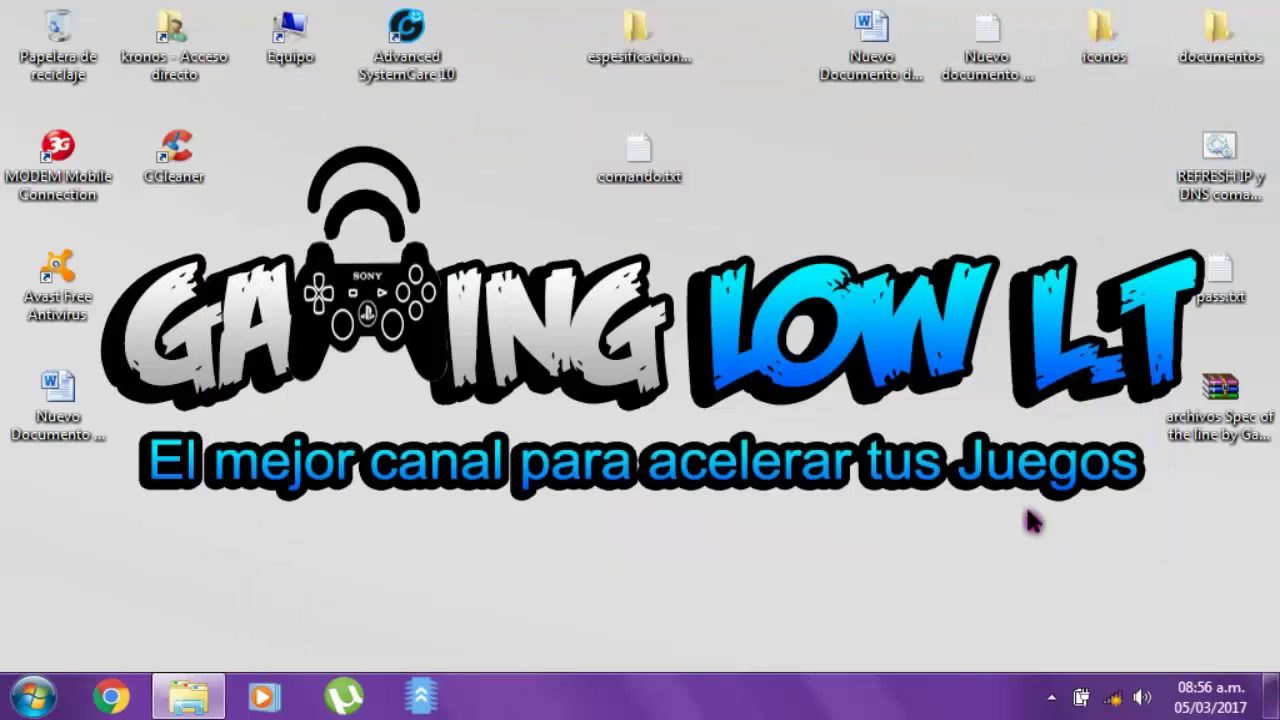
Create a desktop shortcut to SPEC.bat from the iconos folder and close the folder
double_click(1097, 28)
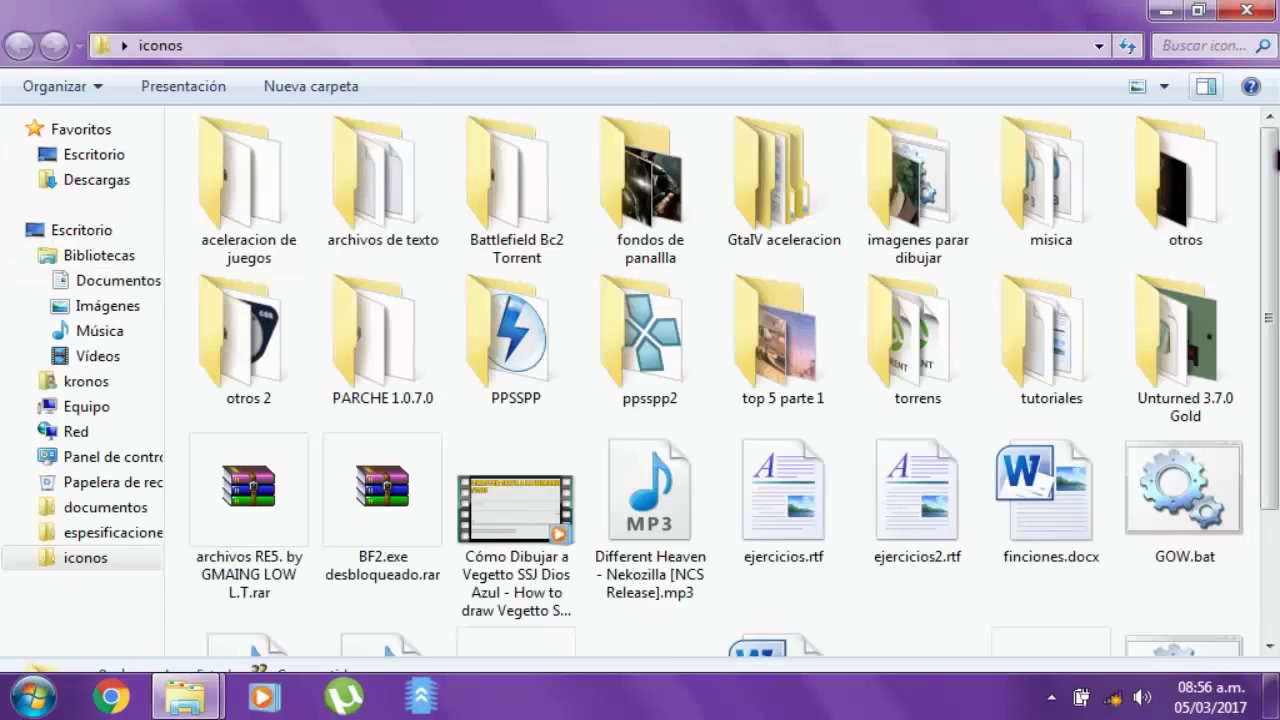
scroll(1275, 430, "down", 3)
left_click(1175, 525)
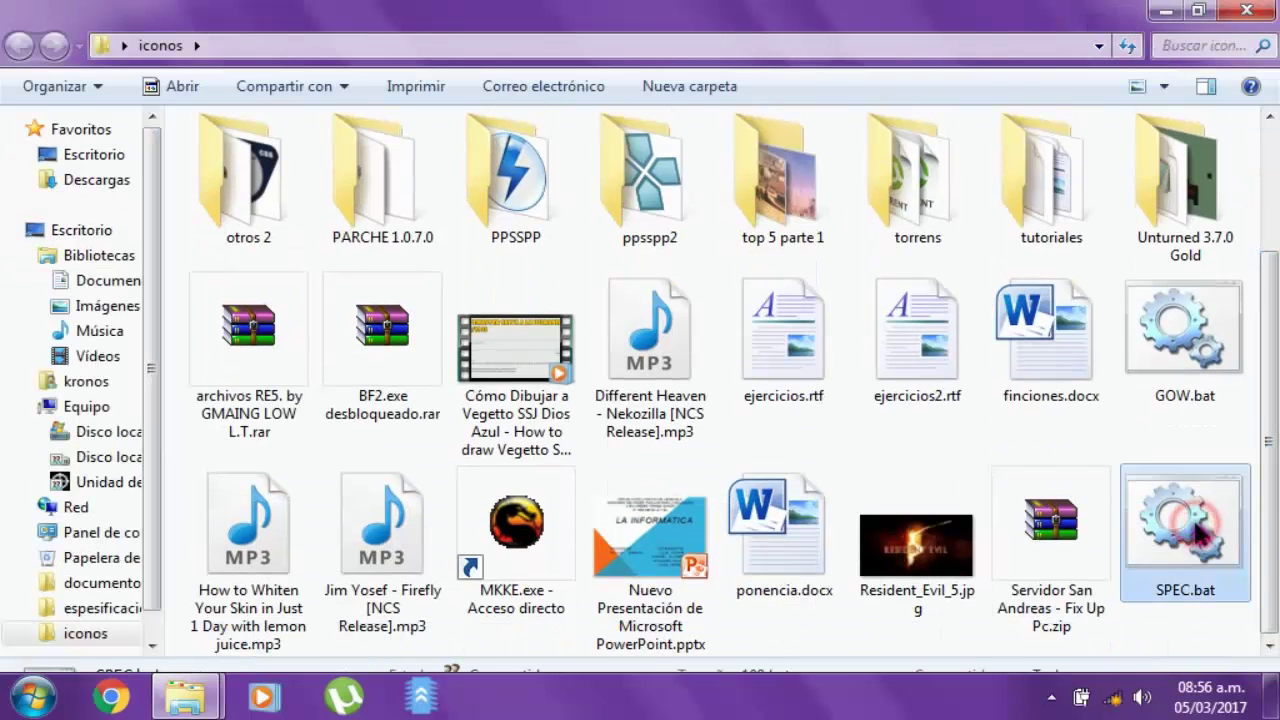
right_click(1175, 528)
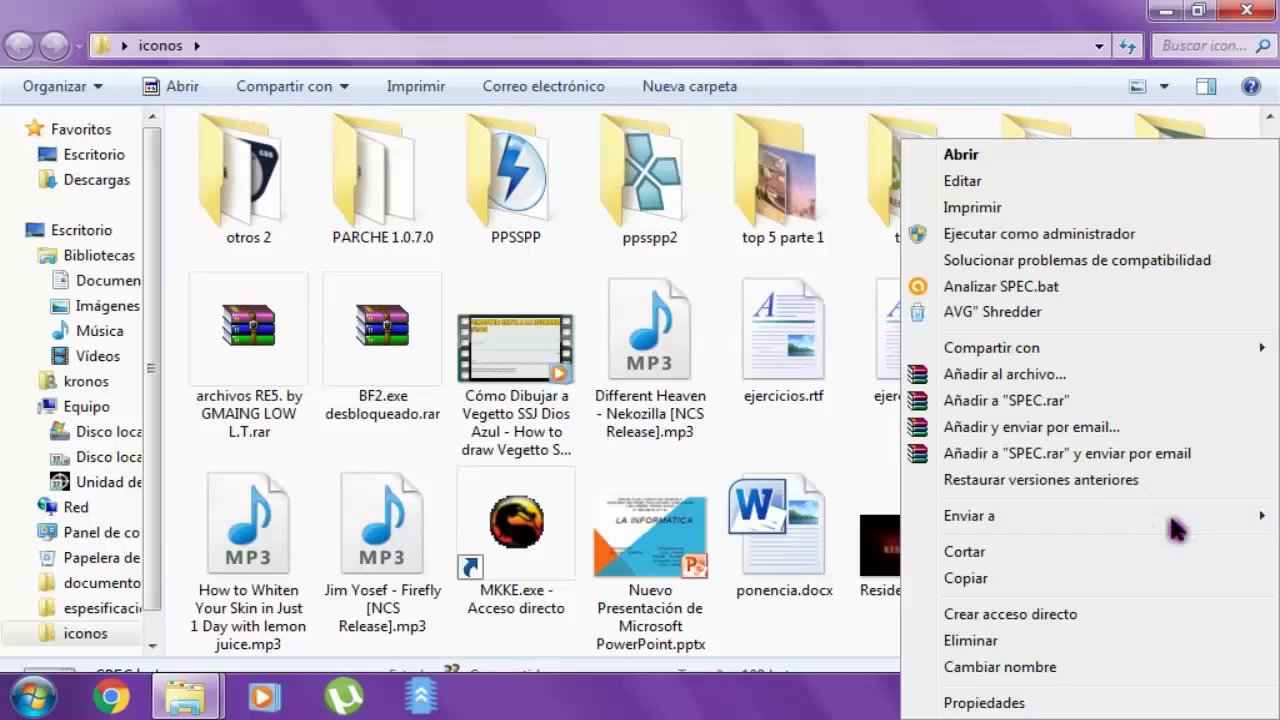
mouse_move(1148, 515)
left_click(790, 620)
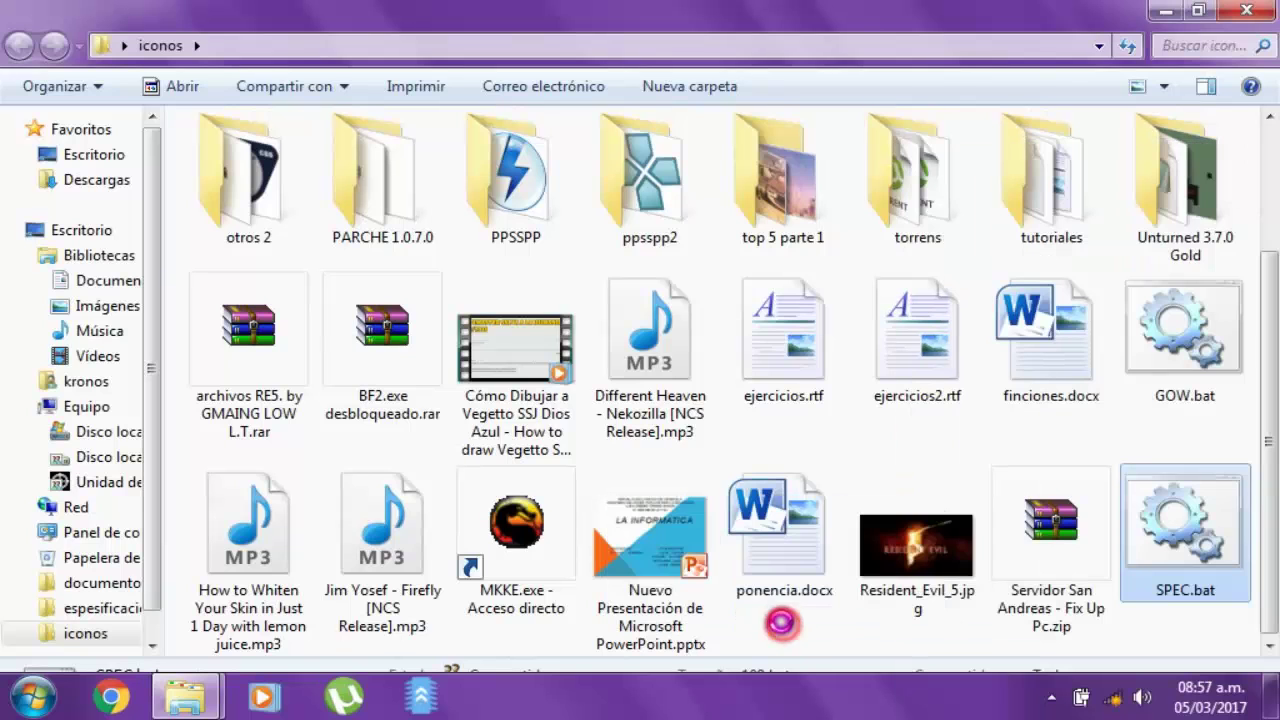
left_click(1245, 10)
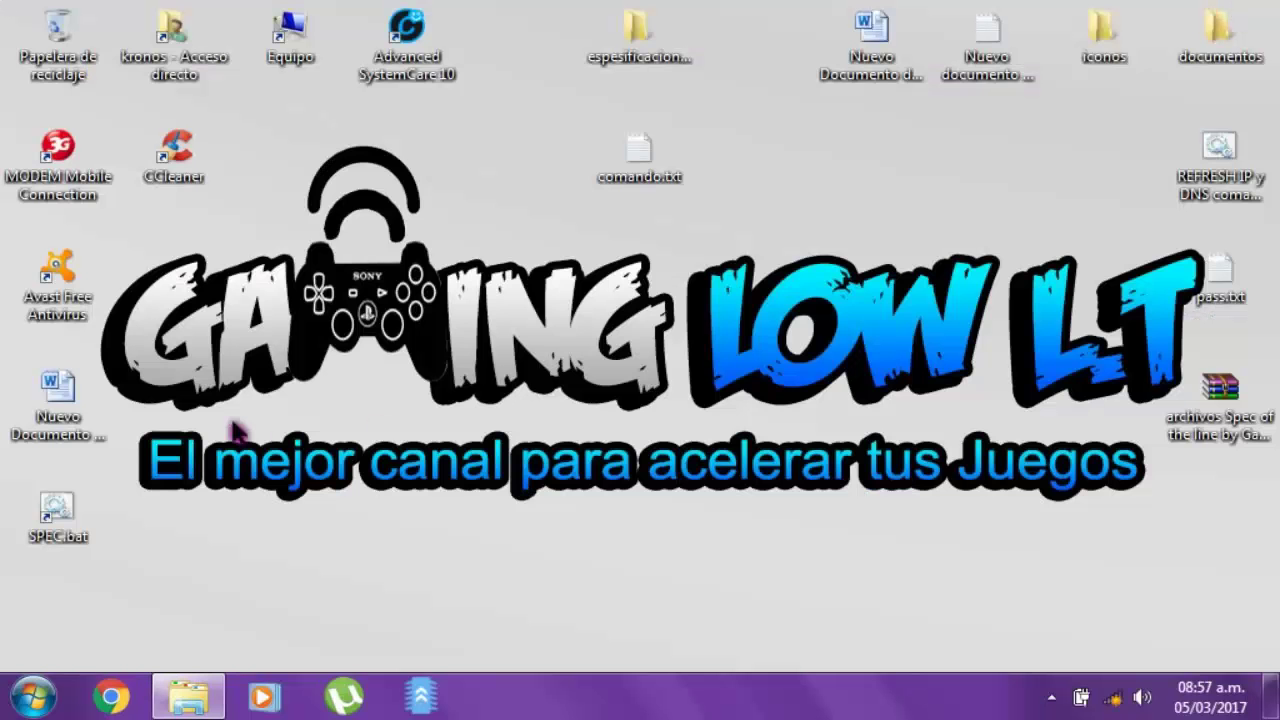
Move comando.txt beside the REFRESH IP file on the desktop and put the SPEC.bat shortcut in its former place
left_click_drag(45, 520, 628, 292)
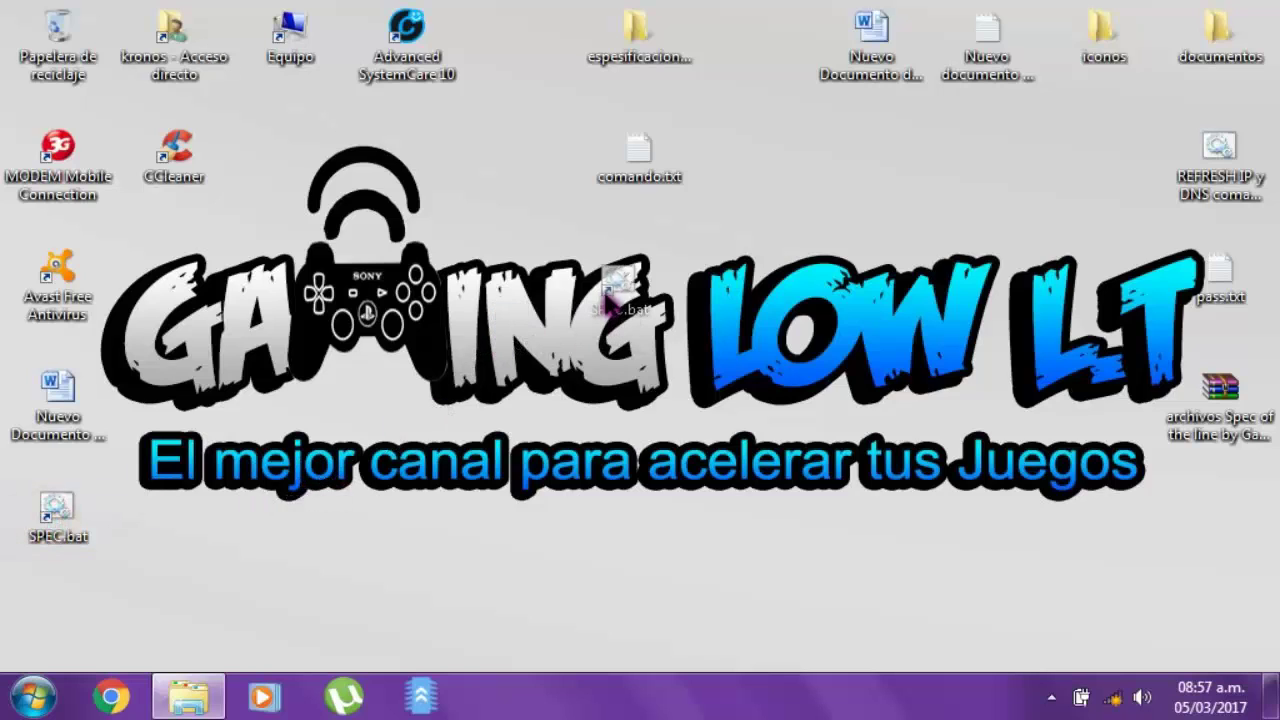
left_click_drag(595, 137, 1057, 135)
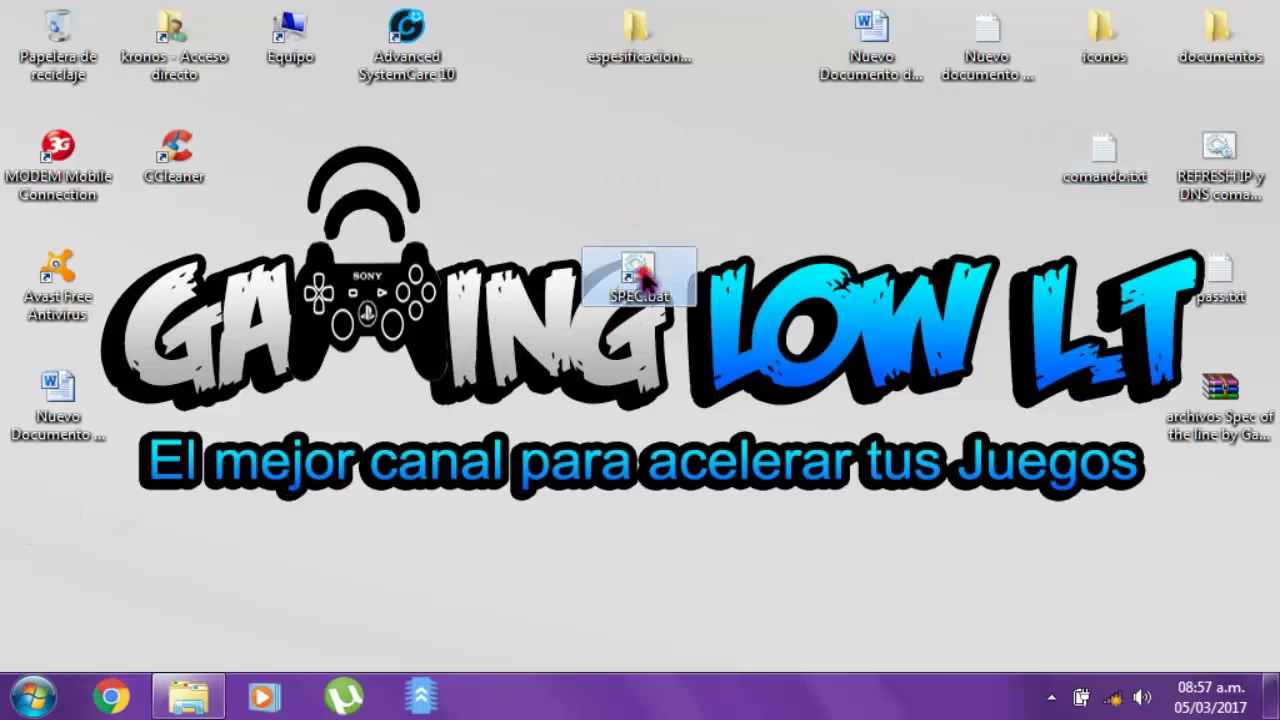
left_click_drag(640, 275, 640, 160)
Open the SPEC.bat shortcut's properties and bring up the choice of replacement icons
right_click(642, 160)
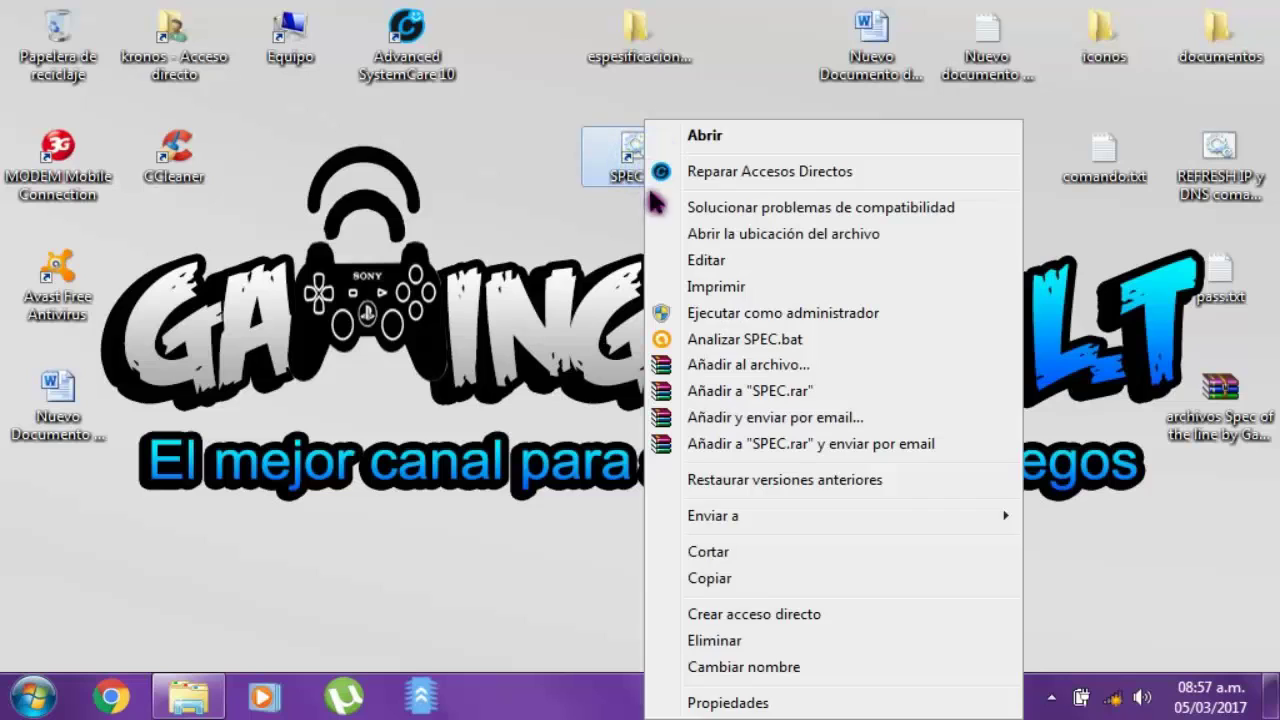
left_click(727, 703)
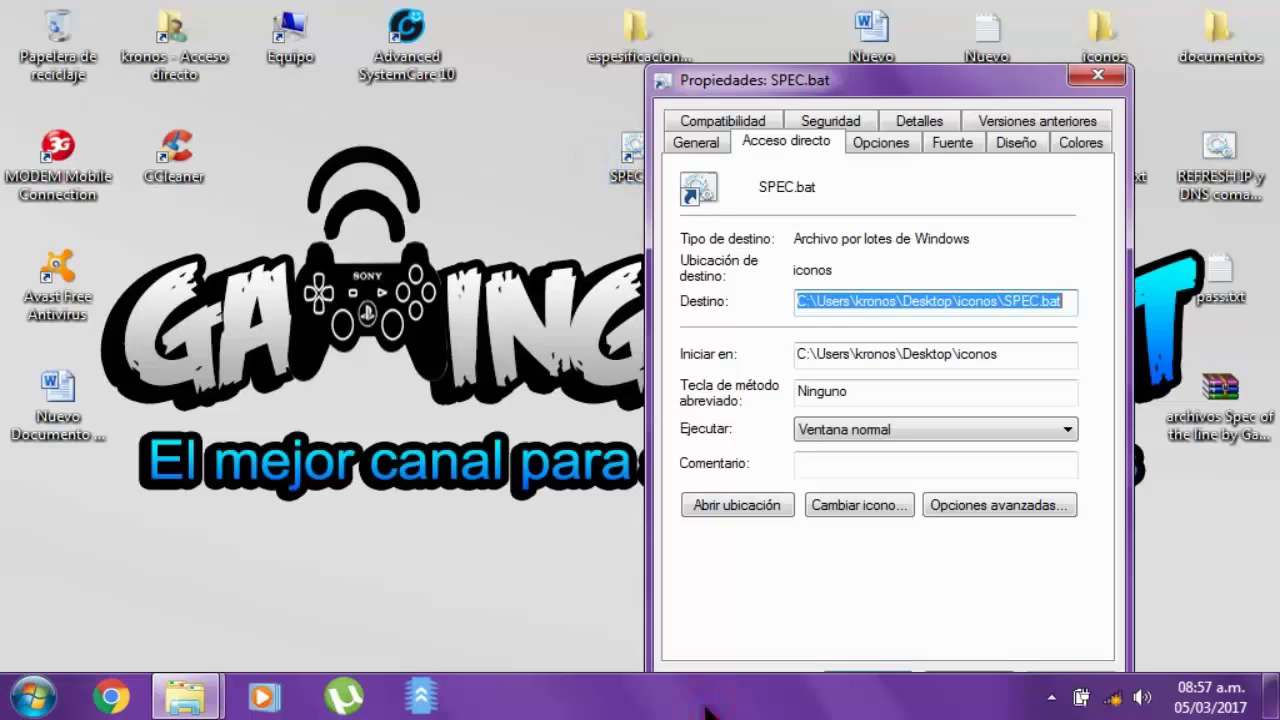
left_click_drag(878, 80, 702, 18)
left_click(705, 448)
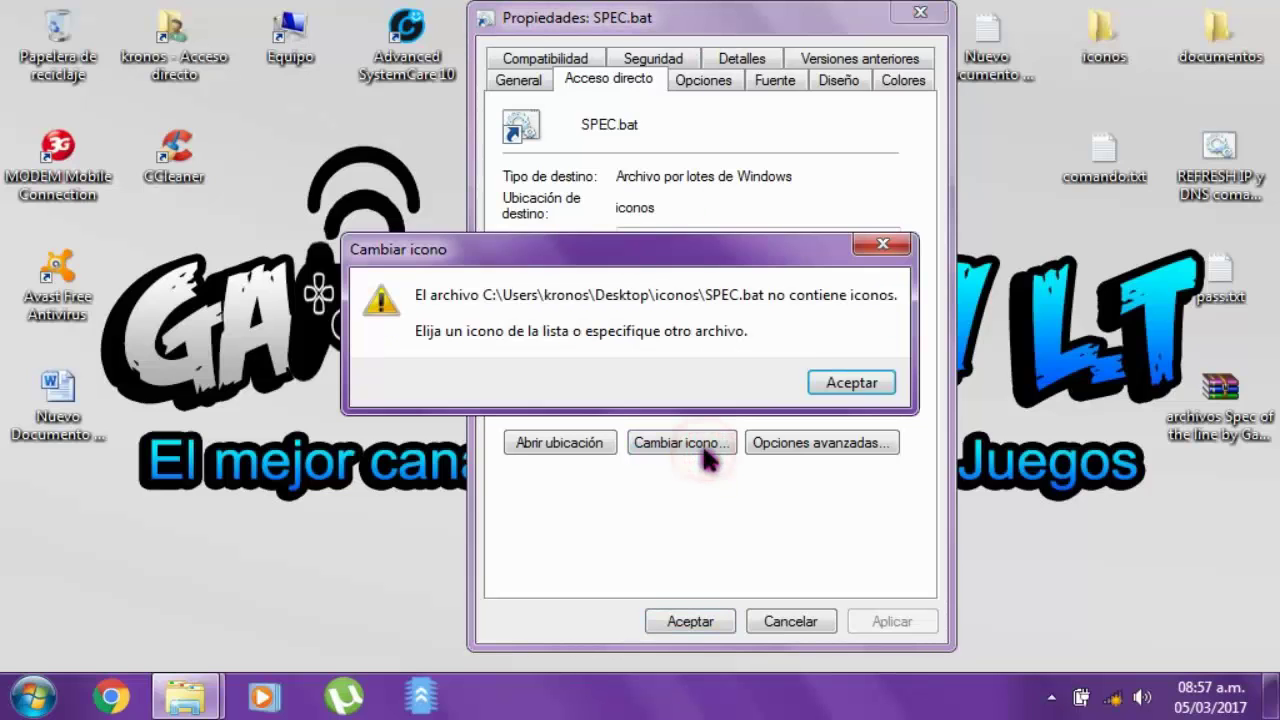
left_click(880, 382)
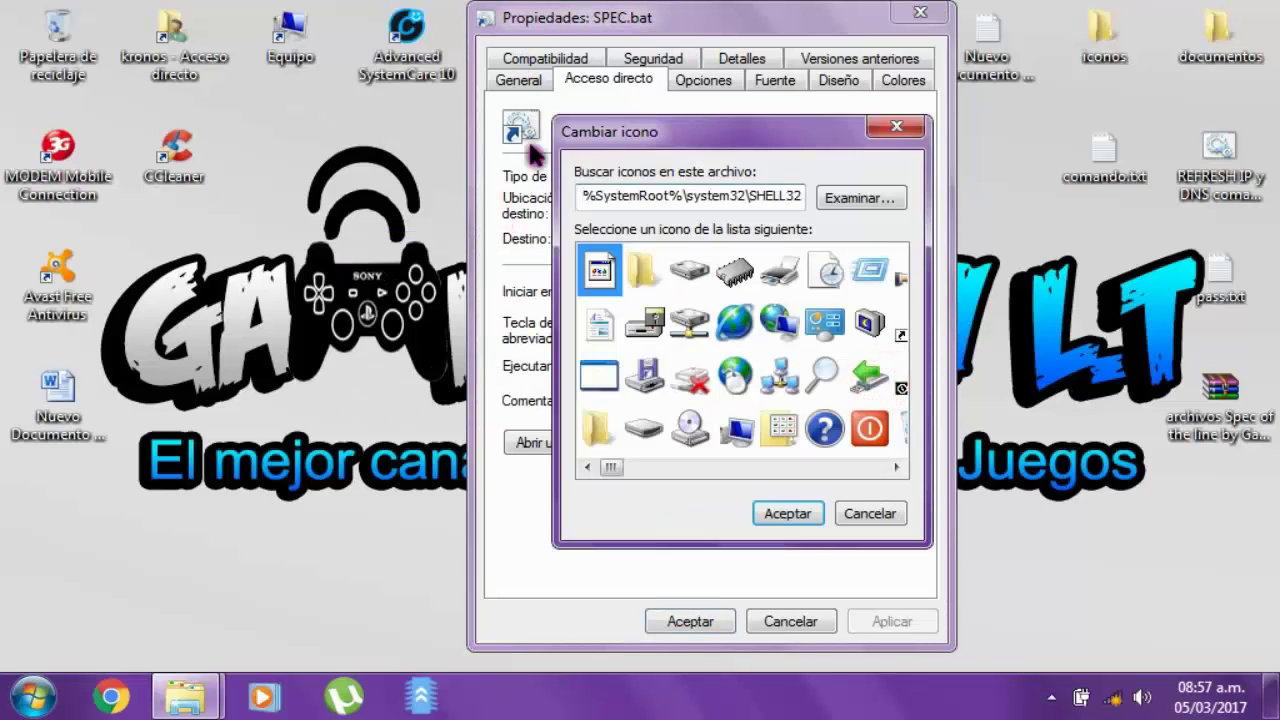
Give the shortcut the second icon, The Line artwork, from SpecOpsTheLine.exe in the Win32 folder and apply it
left_click(878, 203)
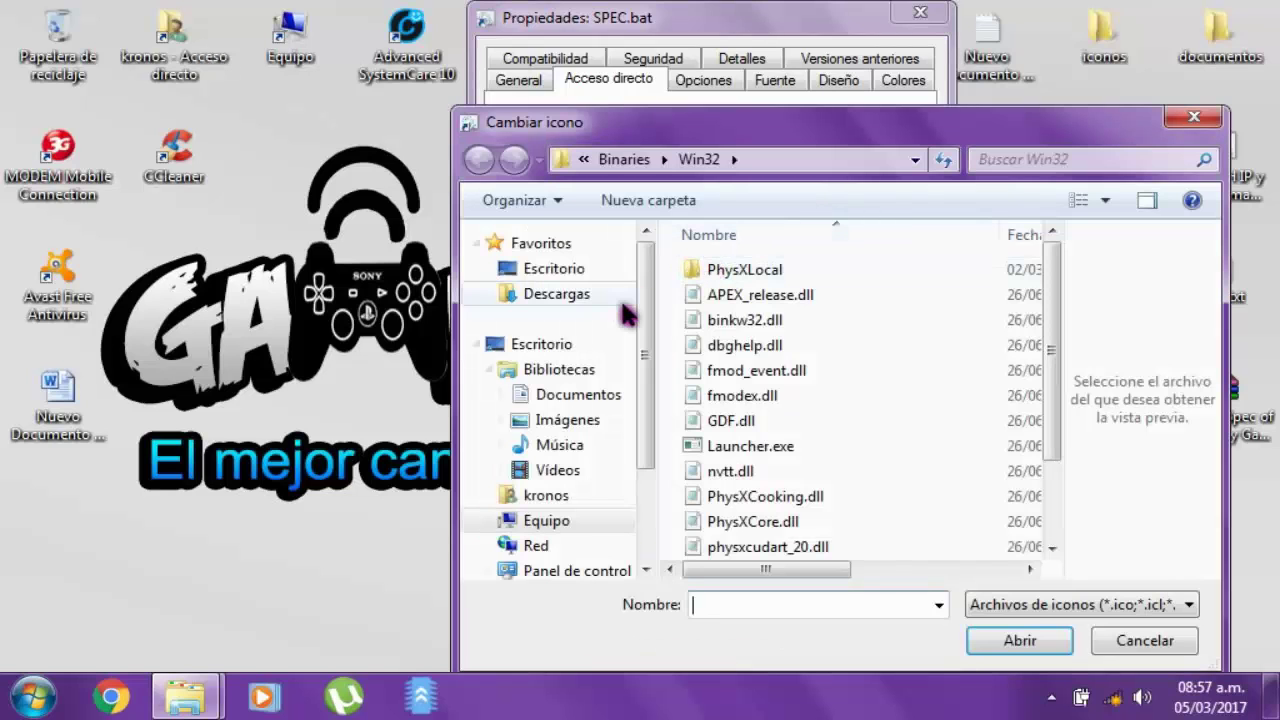
scroll(1050, 290, "down", 2)
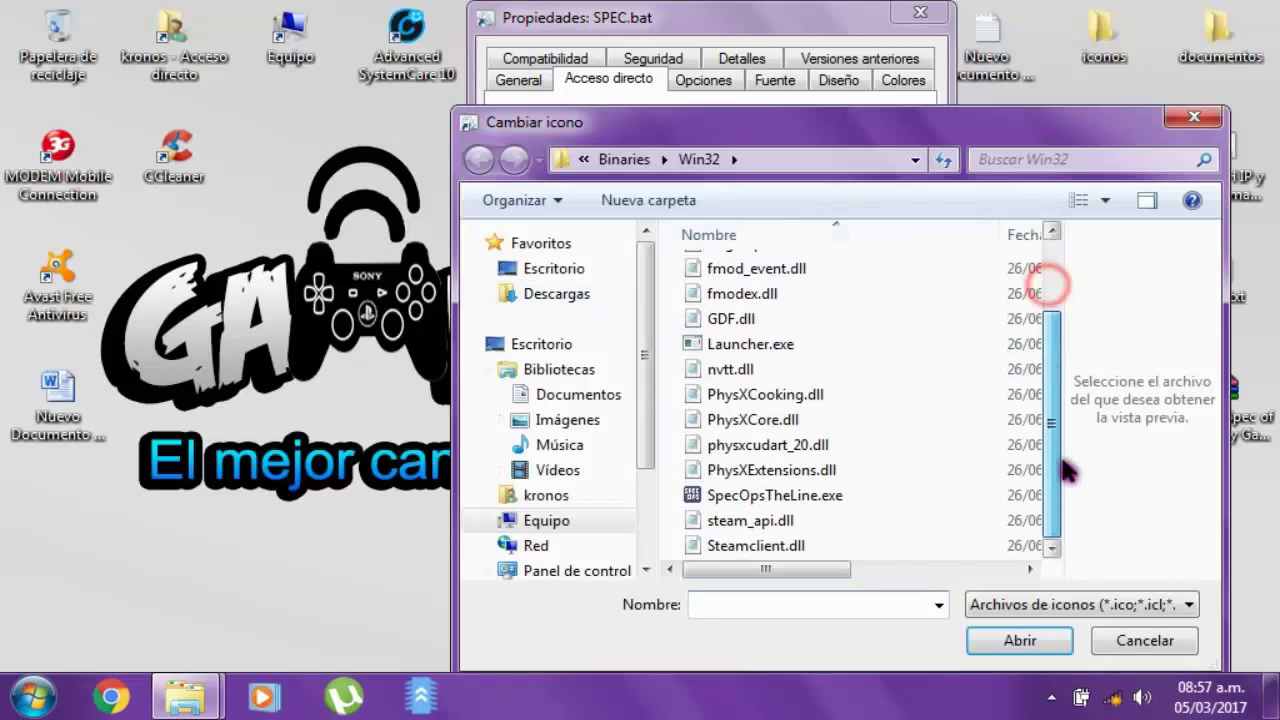
left_click_drag(1049, 285, 1094, 486)
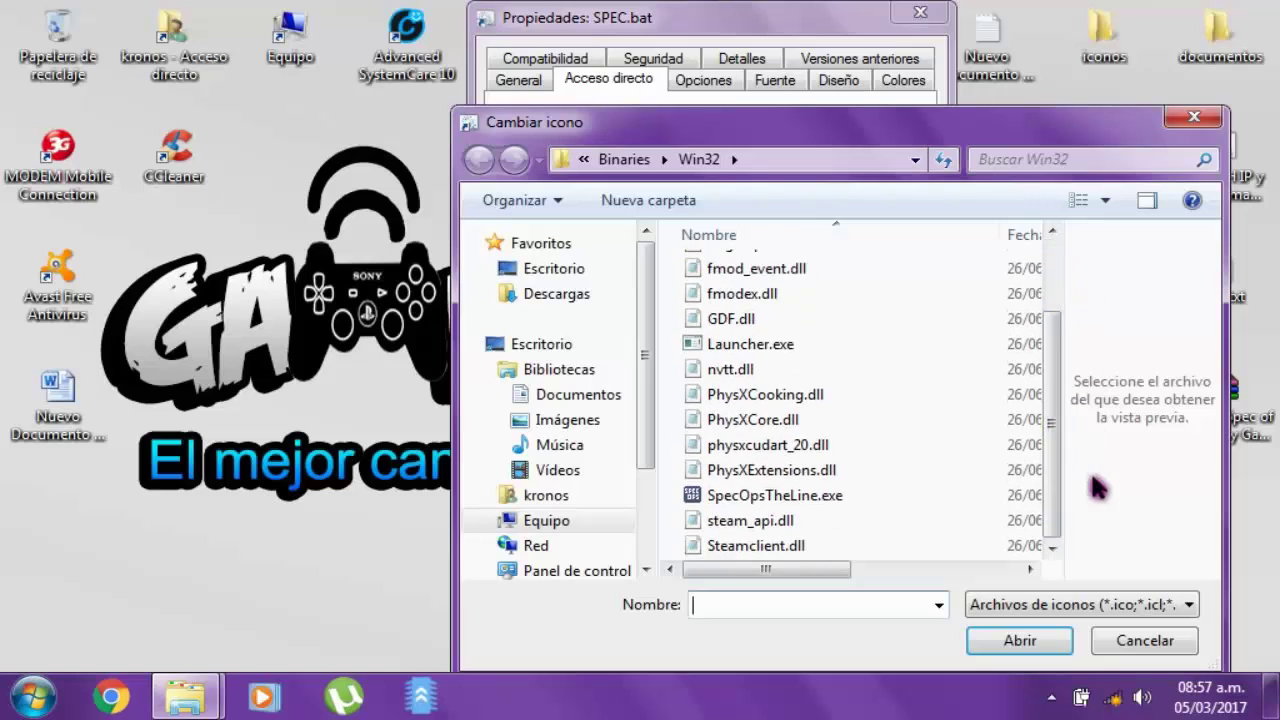
left_click(752, 500)
left_click(1020, 640)
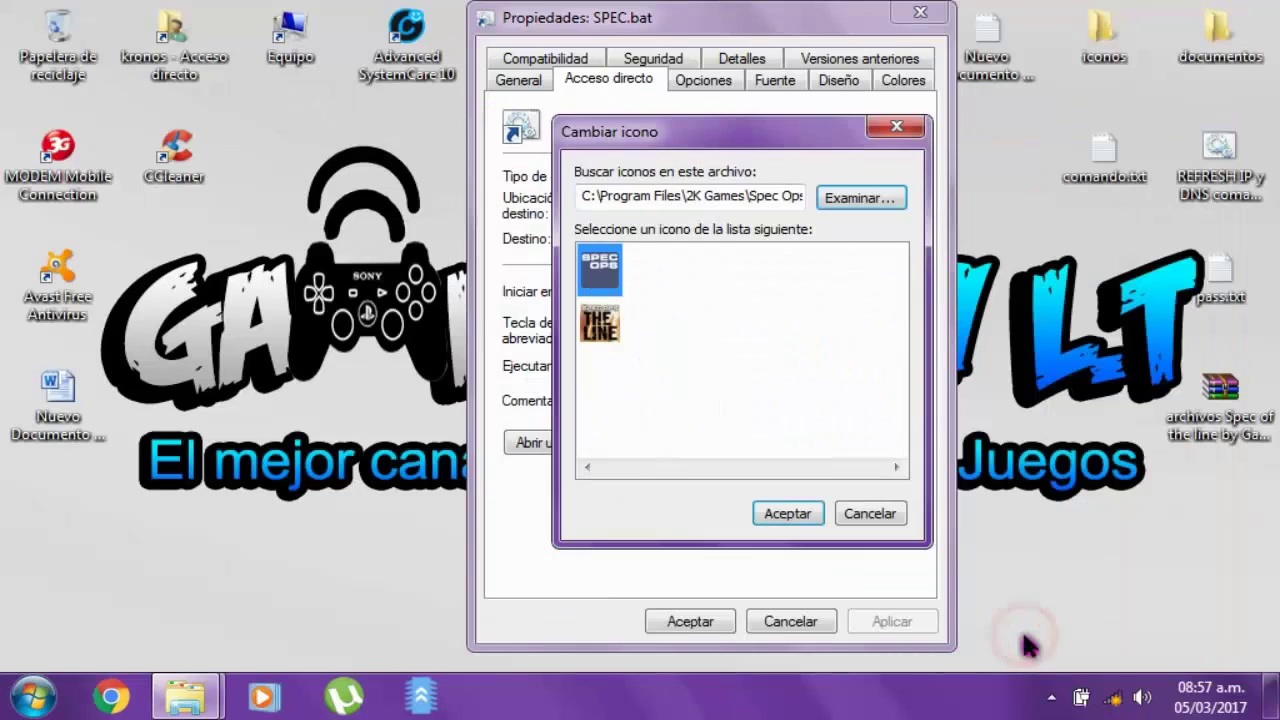
left_click(612, 322)
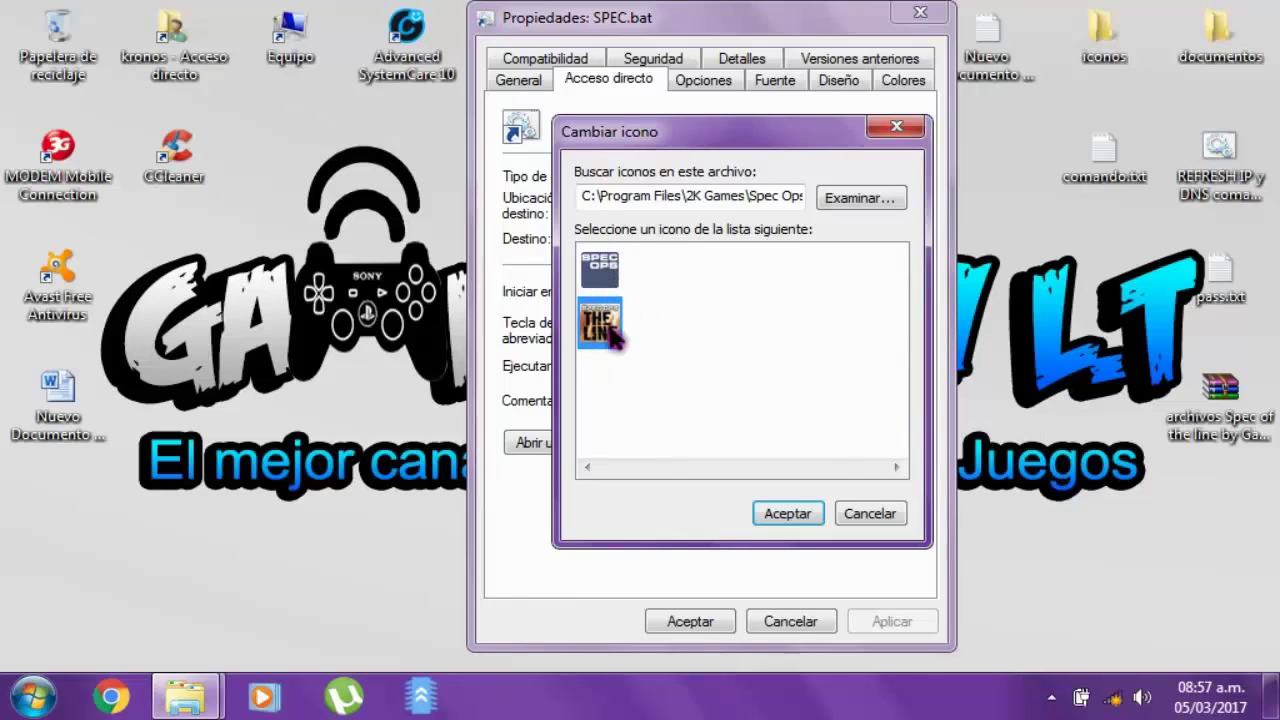
left_click(800, 515)
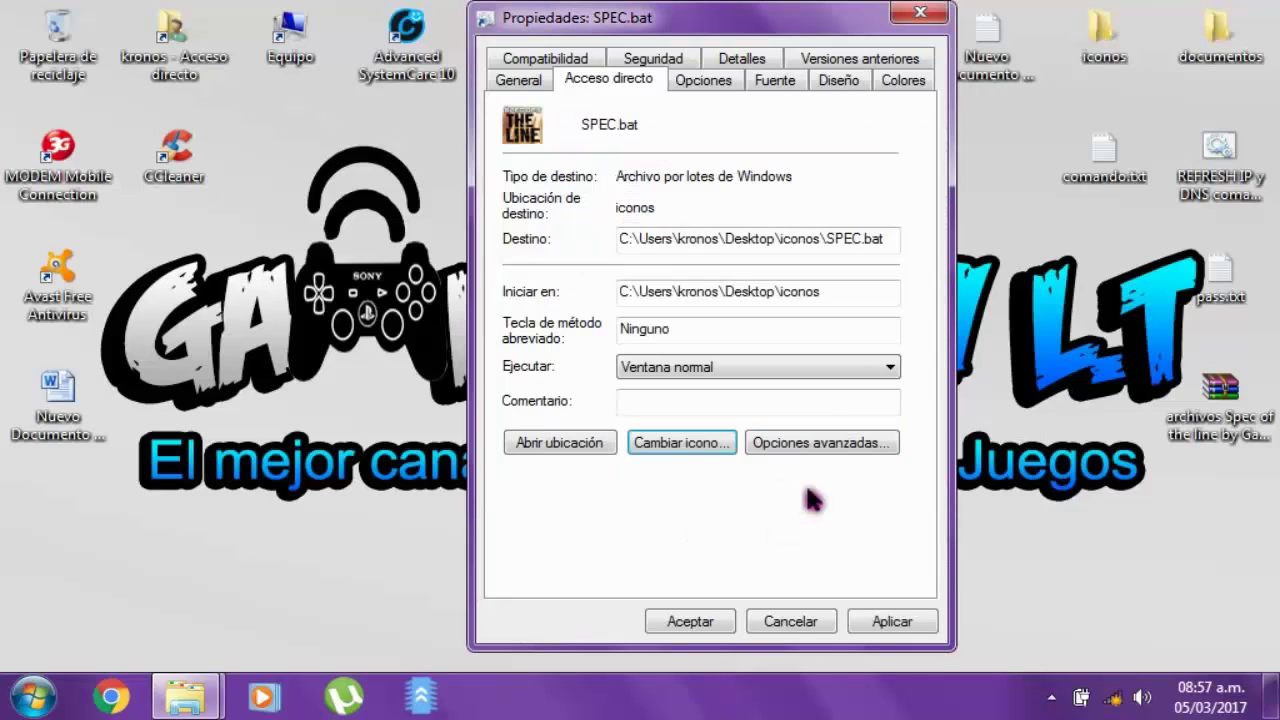
left_click(880, 625)
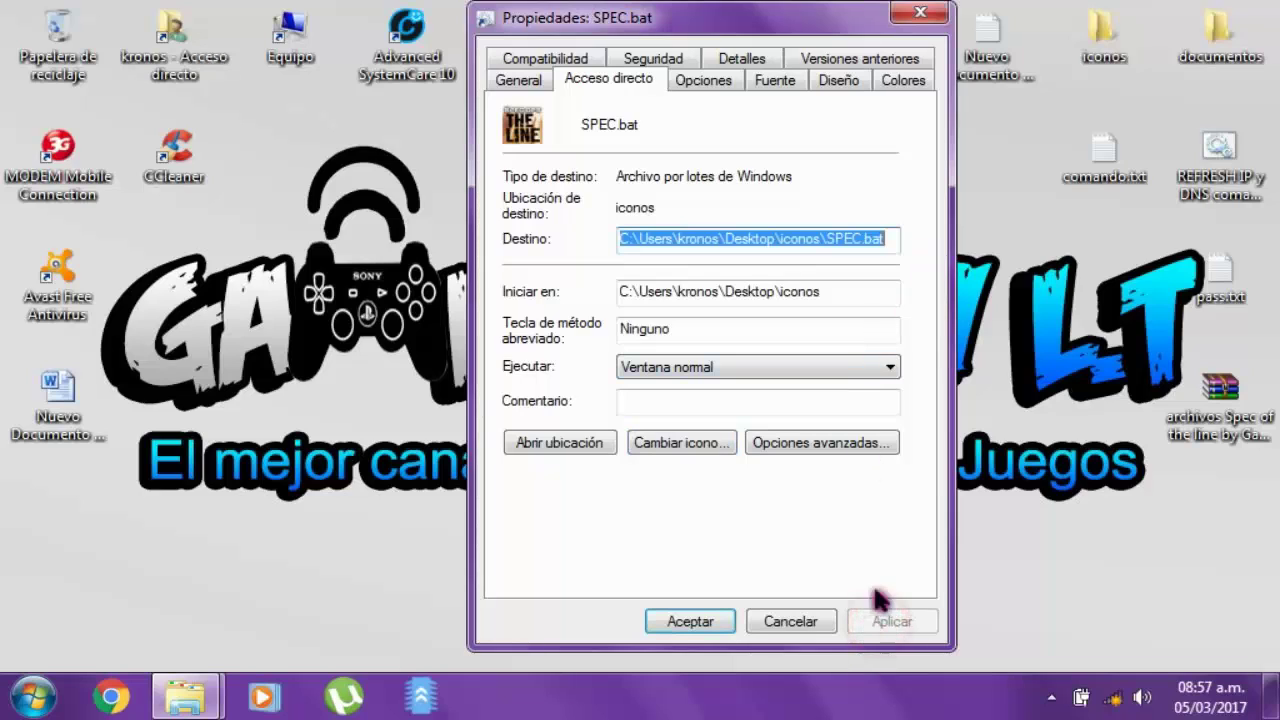
Append a space and the launch parameter -d3d8 to the shortcut's target path after SPEC.bat
left_click(887, 240)
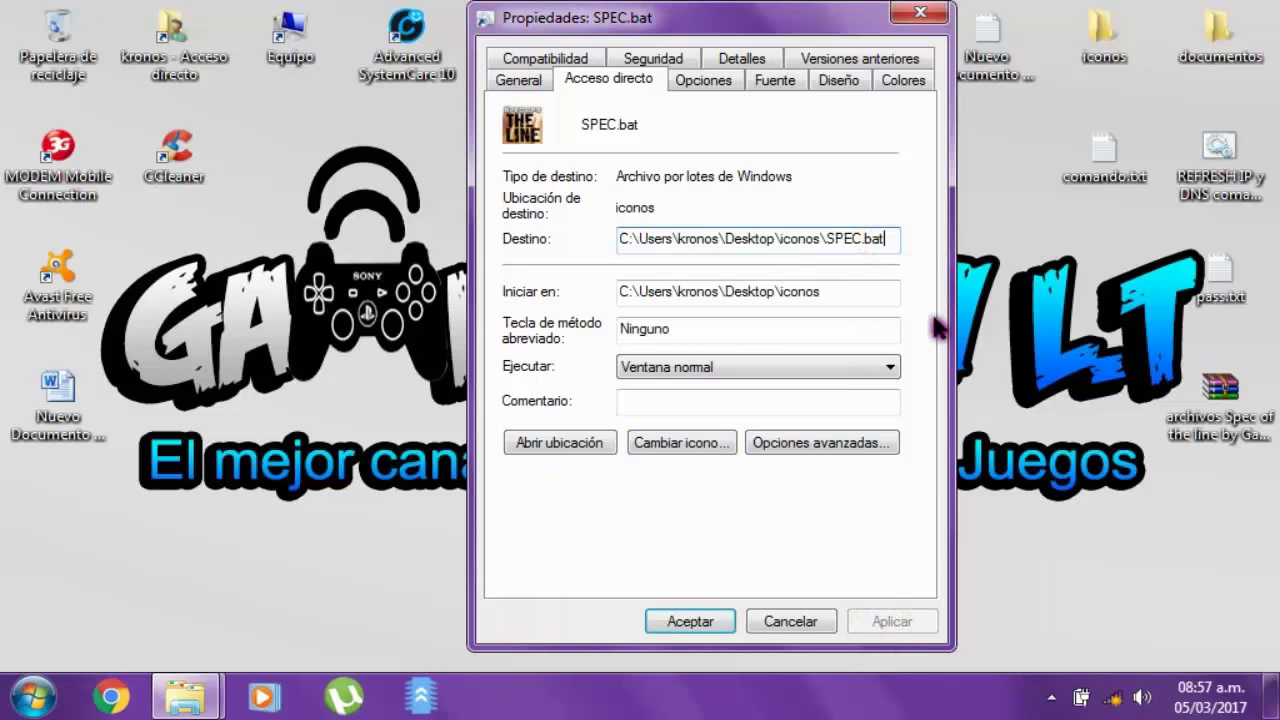
type("-")
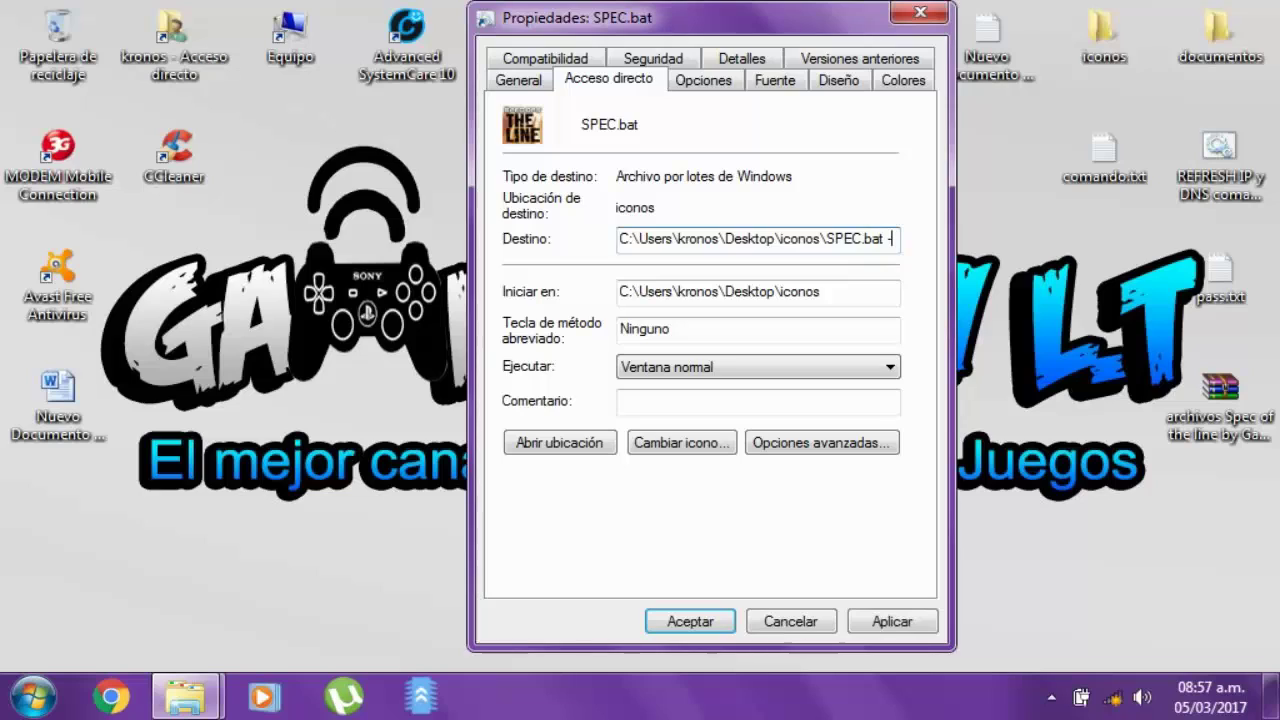
type("d")
type("3d9")
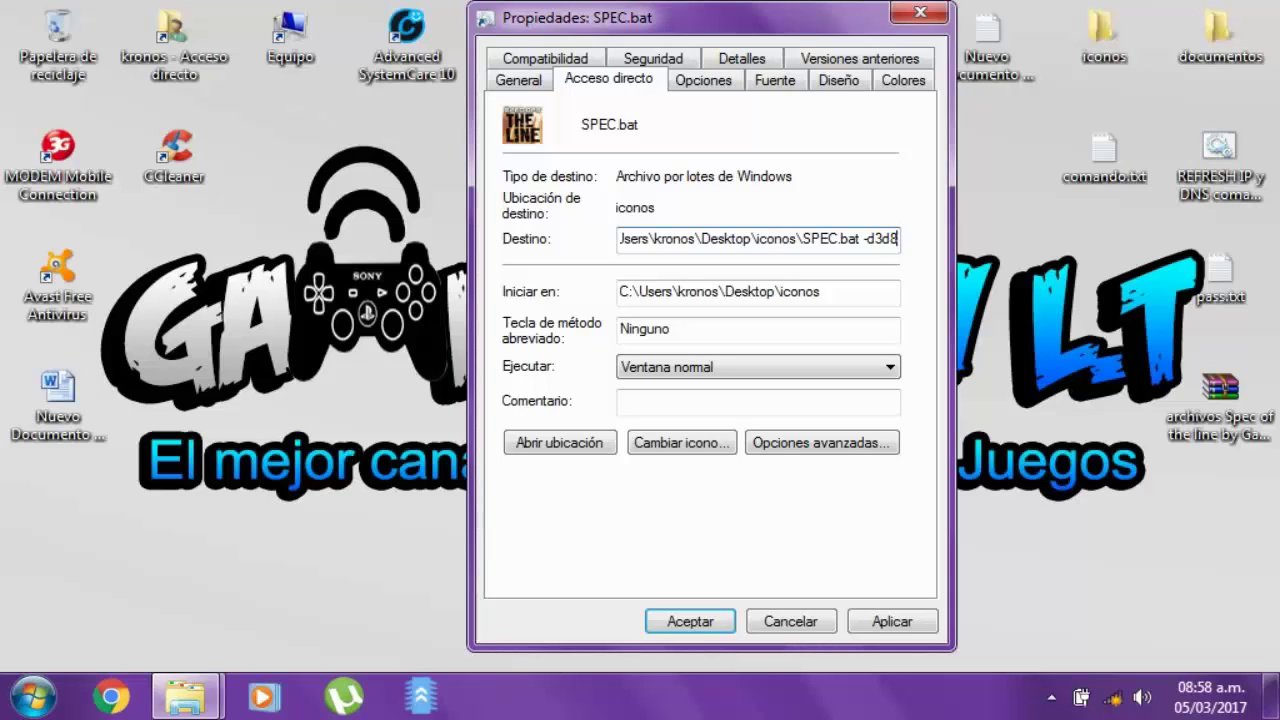
Enable 640 x 480 resolution, disabled visual themes and disabled desktop composition in the shortcut's compatibility settings, and save the properties
left_click(548, 62)
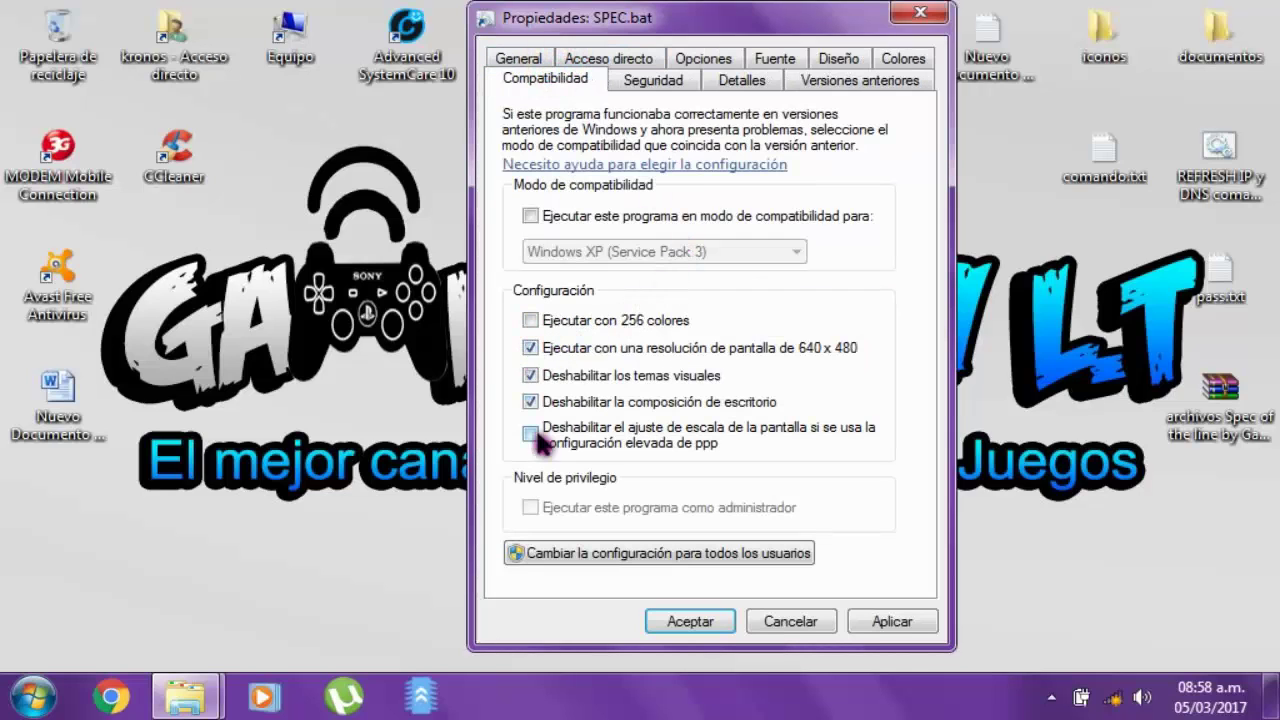
left_click(531, 347)
left_click(531, 375)
left_click(531, 401)
left_click(531, 347)
left_click(531, 375)
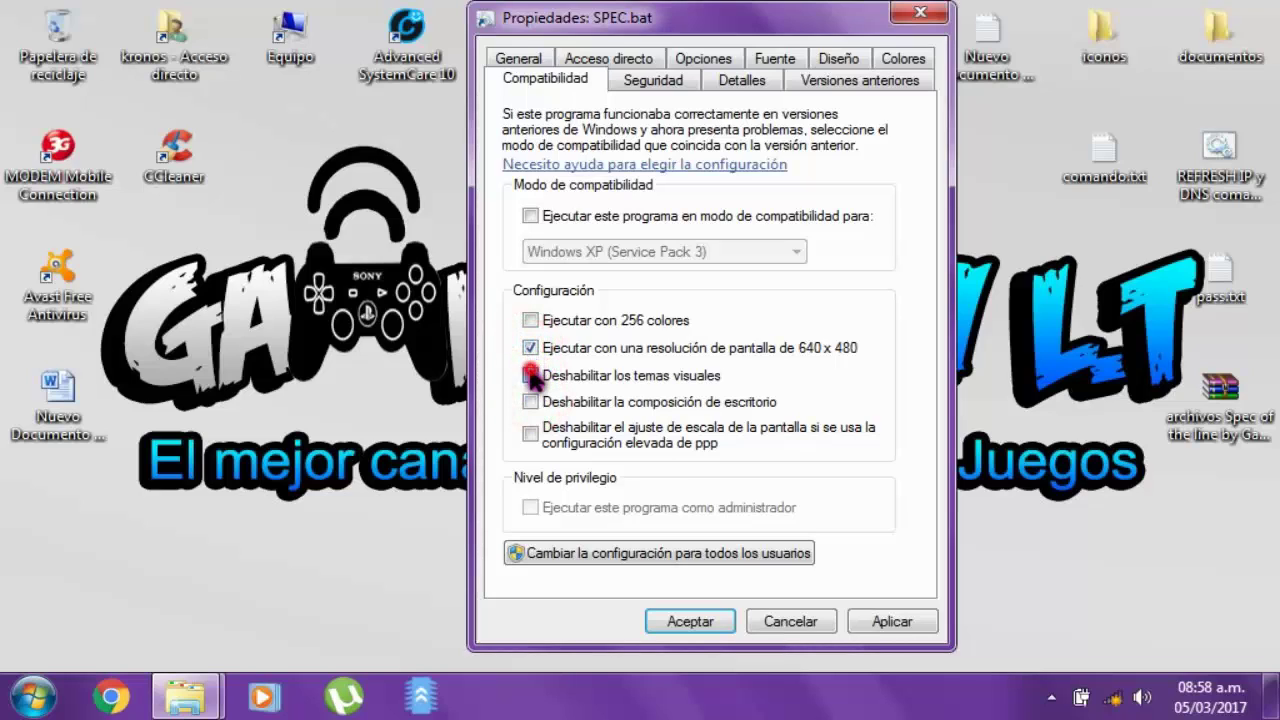
left_click(531, 401)
left_click(905, 628)
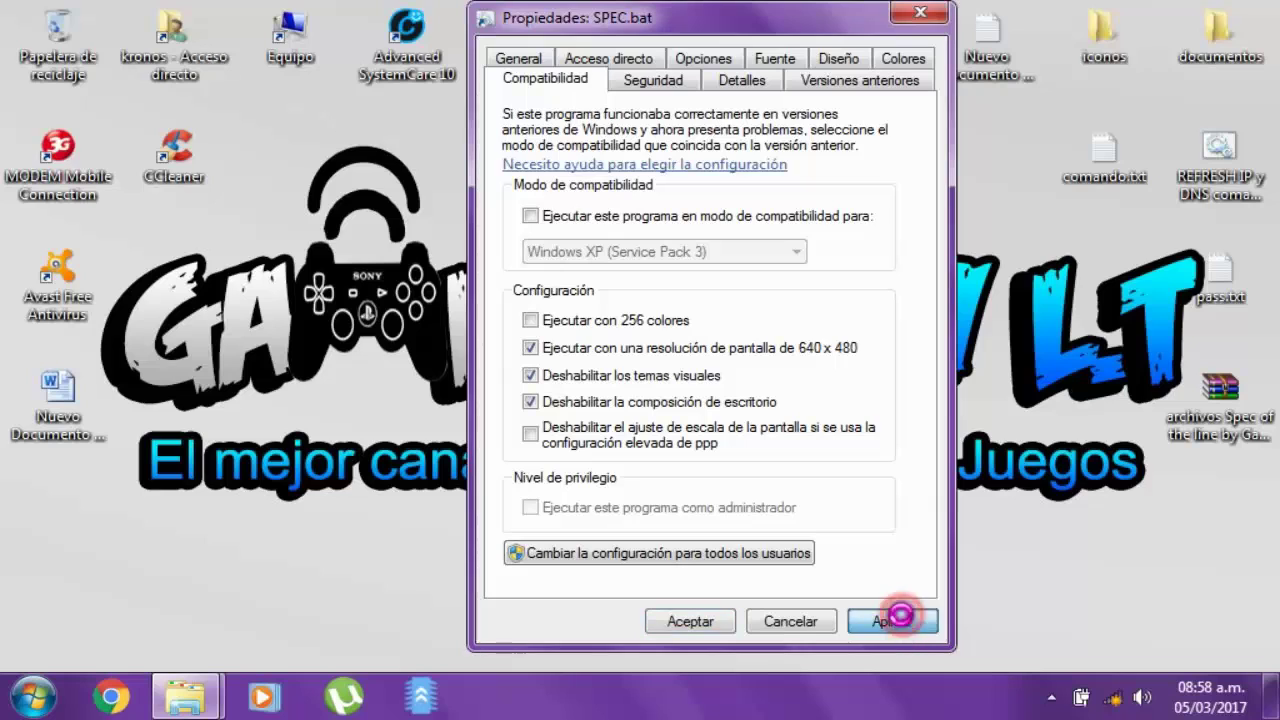
left_click(716, 628)
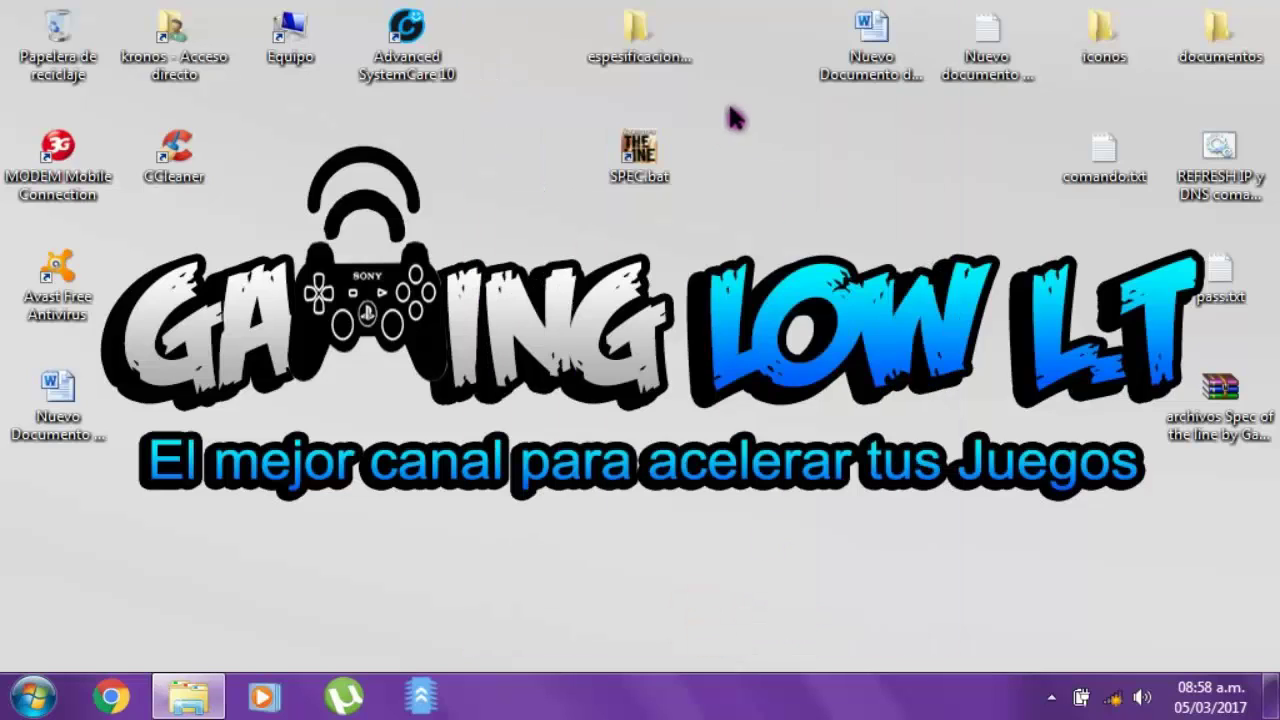
Move the SPEC.bat shortcut one row down on the desktop
left_click_drag(642, 142, 628, 235)
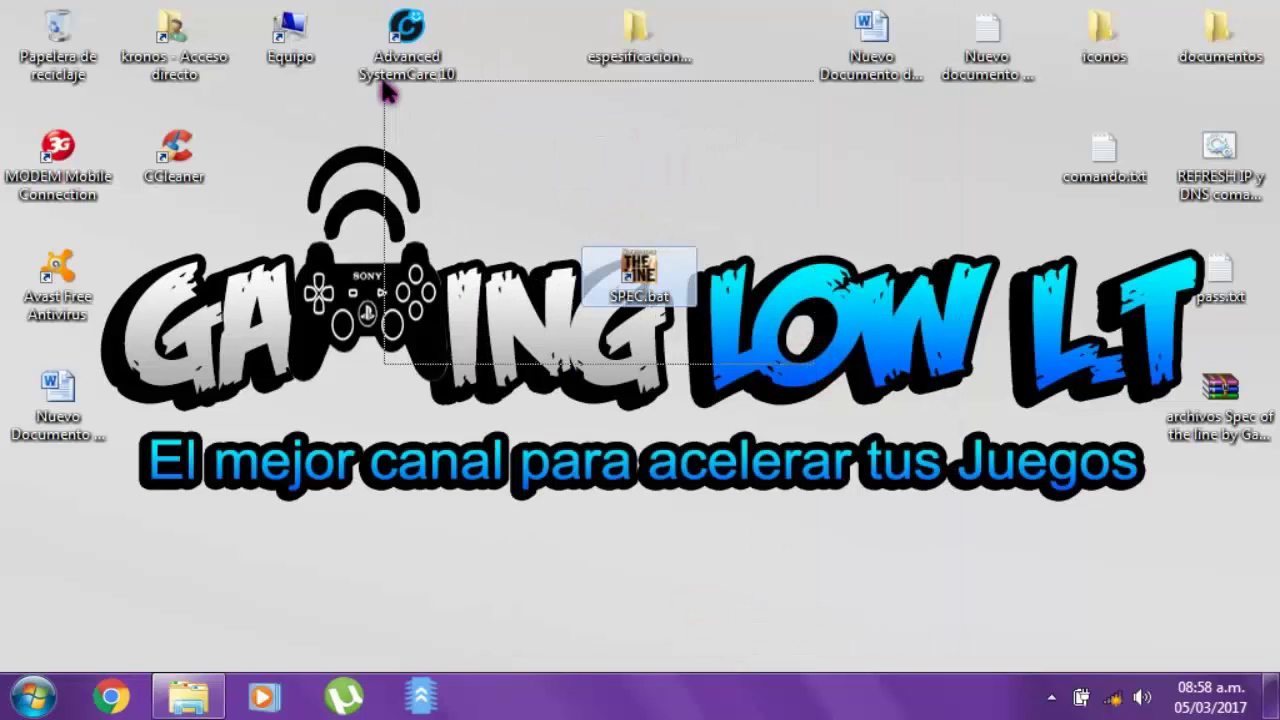
left_click_drag(784, 375, 845, 408)
left_click_drag(724, 356, 505, 281)
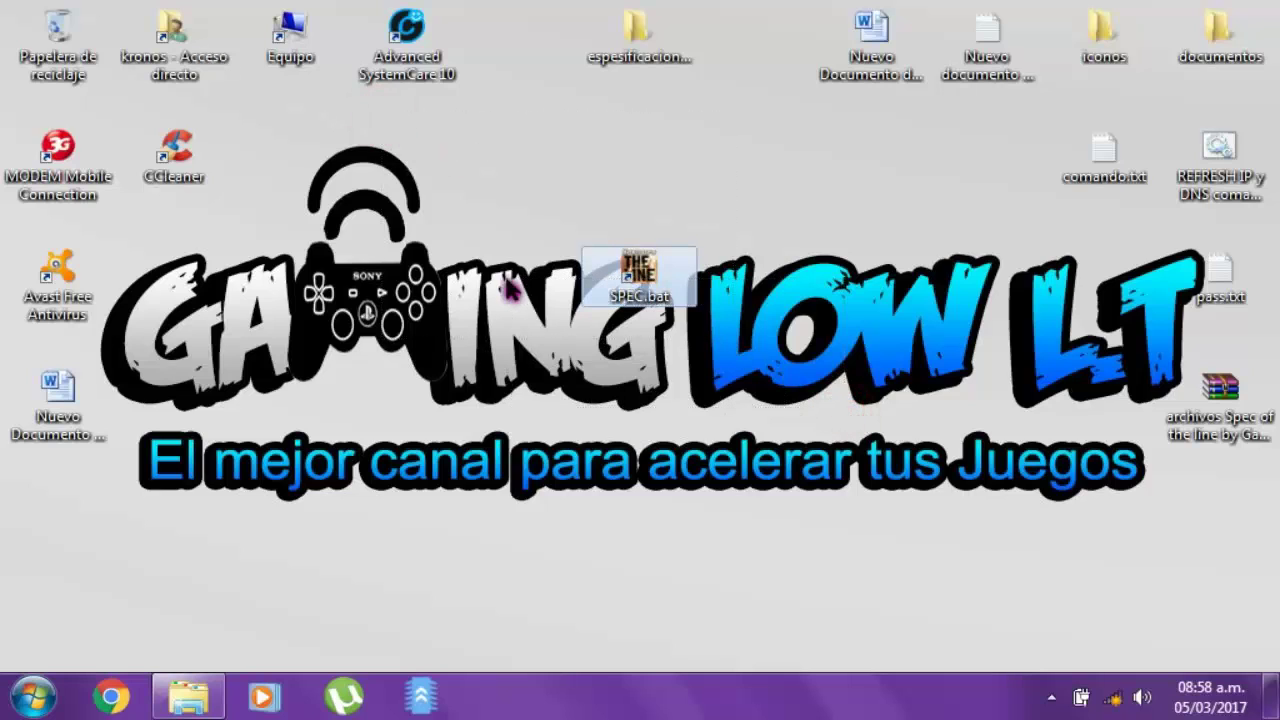
left_click_drag(432, 114, 712, 458)
left_click_drag(440, 130, 588, 420)
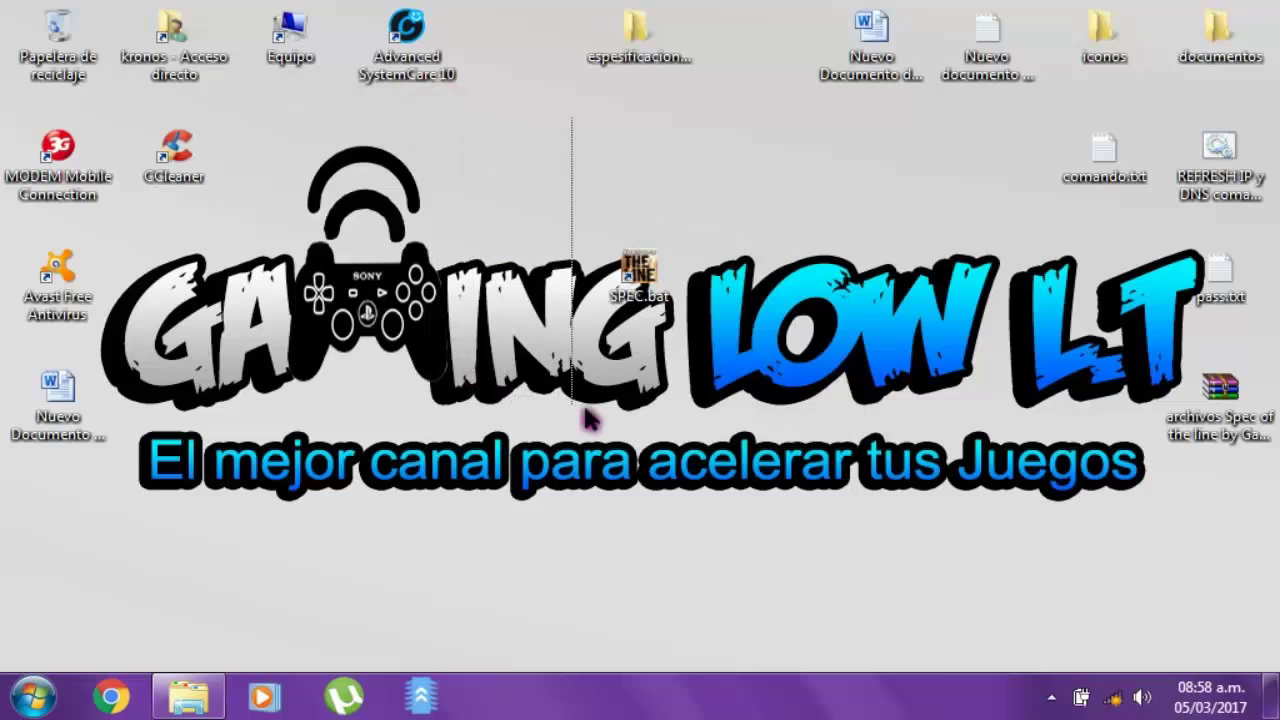
left_click_drag(432, 114, 670, 445)
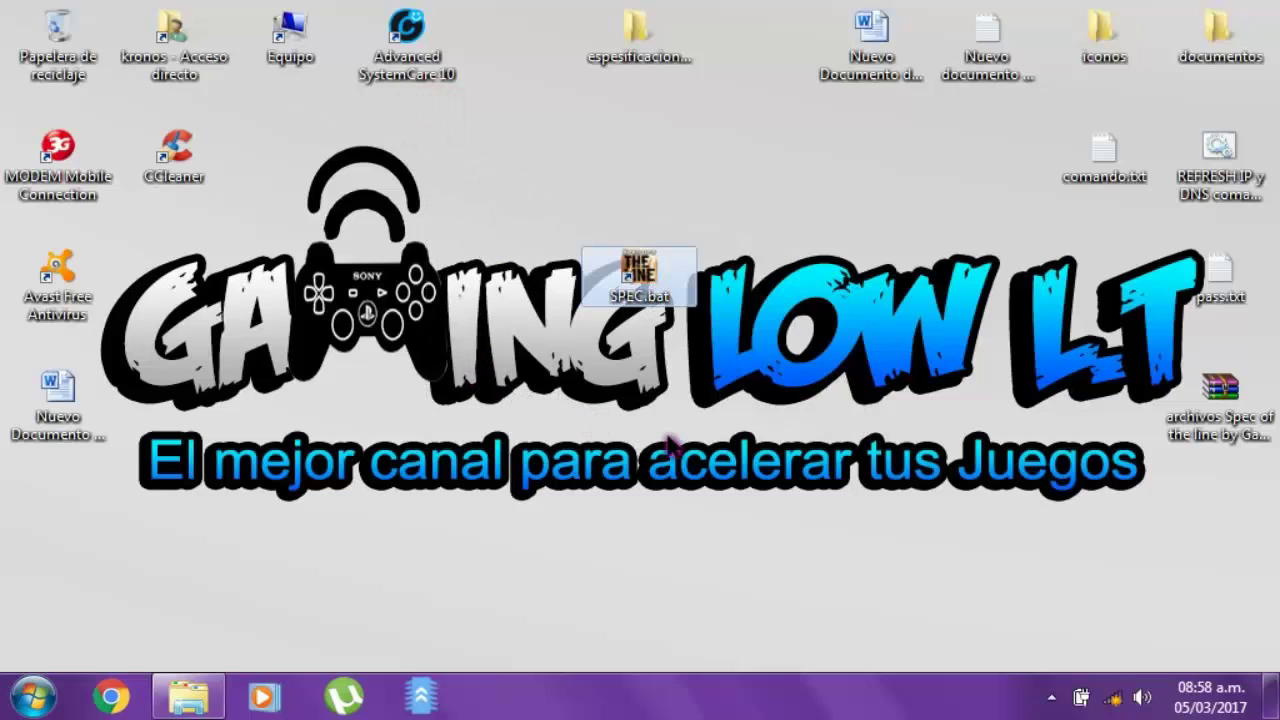
left_click_drag(477, 126, 752, 635)
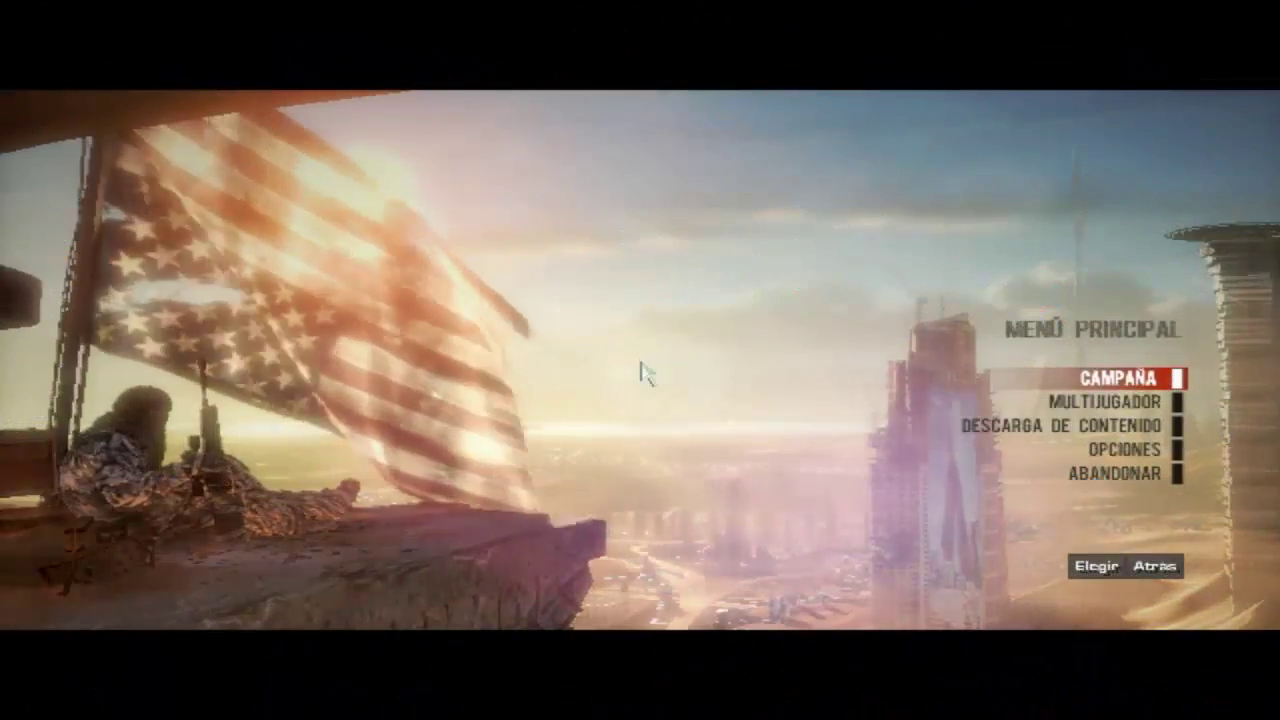
key("Down")
key("Down")
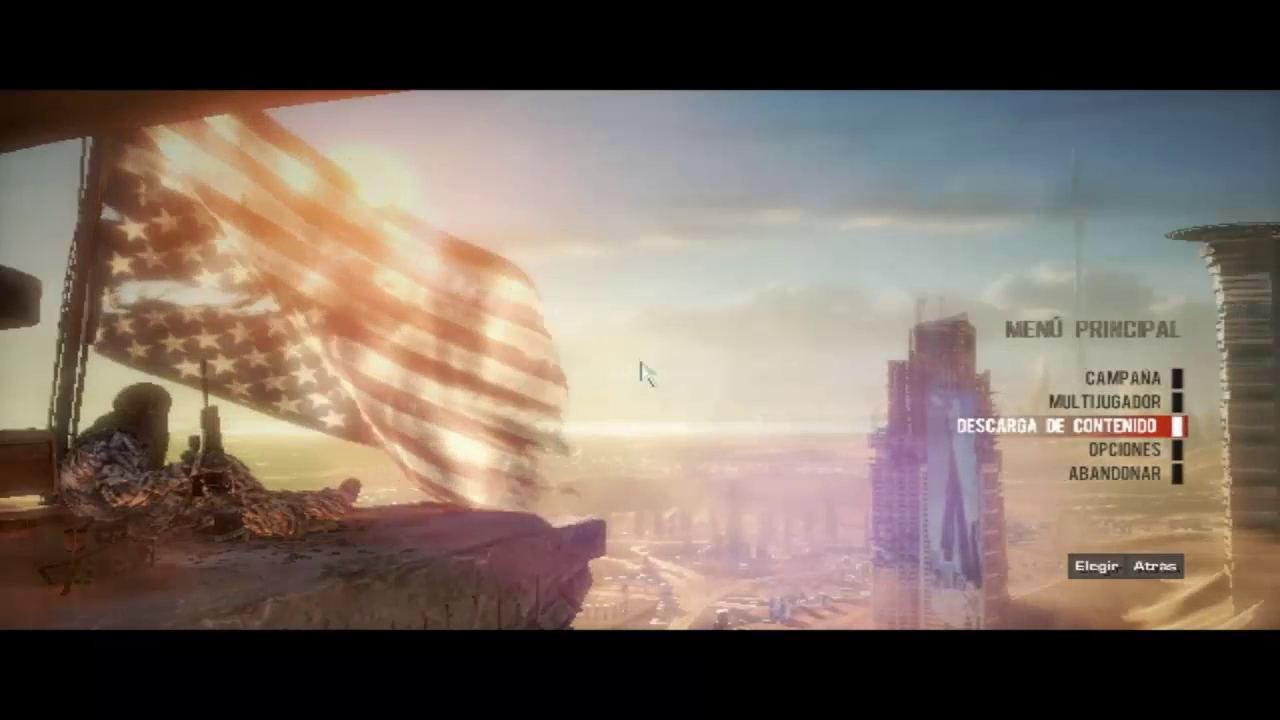
Open the graphics settings (Gráficos) in the game's options
key("Down")
key("Return")
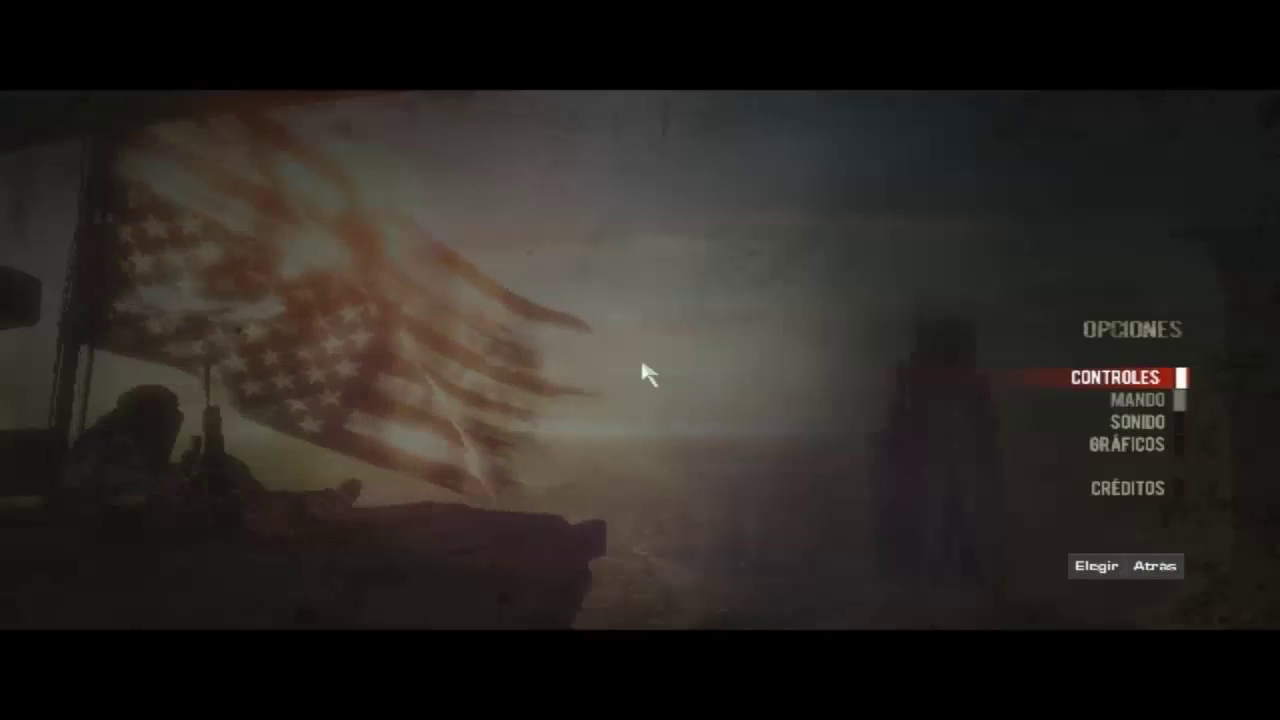
key("Down")
key("Down")
key("Down")
key("Return")
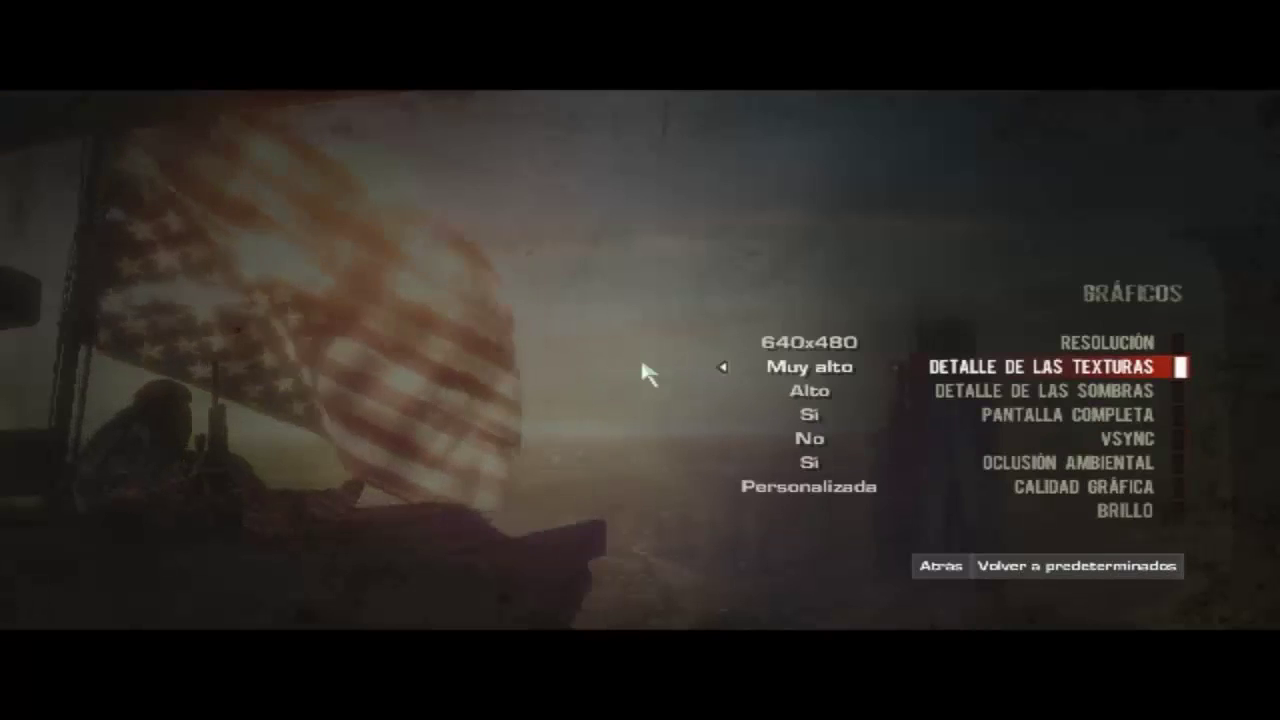
Look over the resolution, texture detail, shadow detail and full-screen entries in the graphics settings
key("Up")
key("Down")
key("Down")
key("Down")
key("Up")
key("Up")
key("Up")
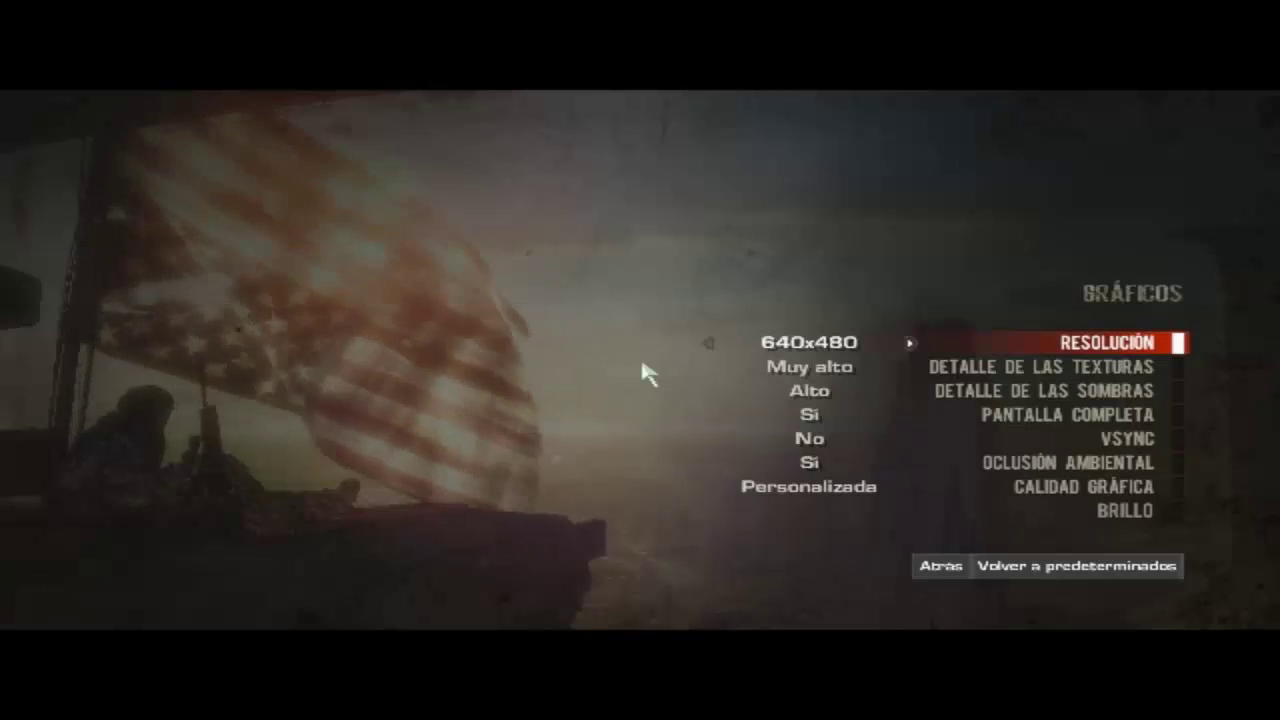
Set the texture detail (Detalle de las texturas) to Muy bajo
key("Down")
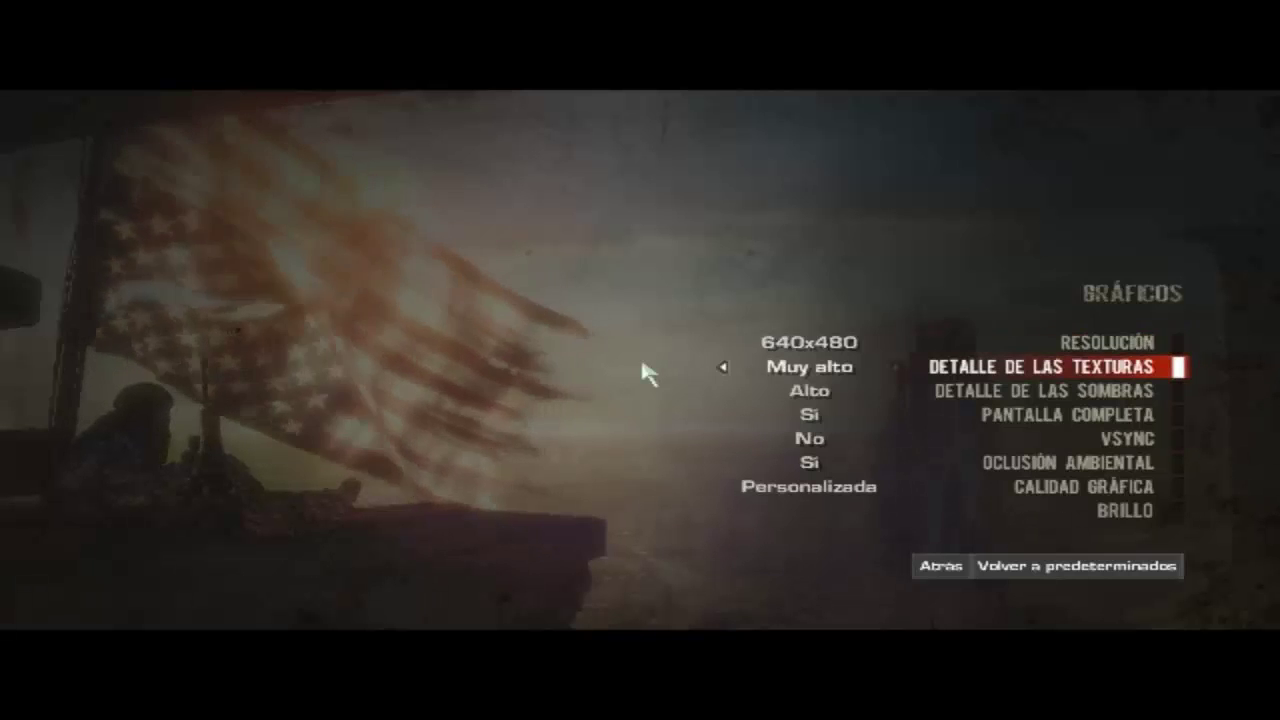
key("Left")
key("Left")
key("Left")
key("Left")
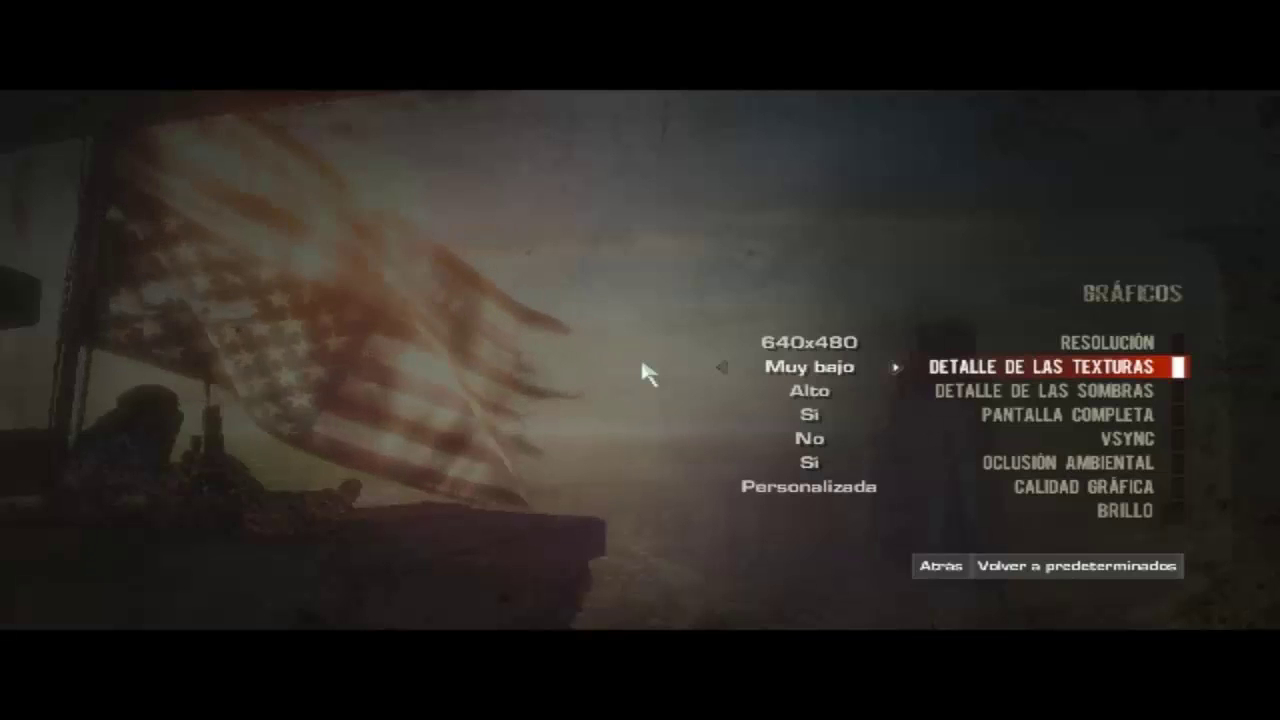
Set the shadow detail (Detalle de las sombras) to Muy bajo
key("Down")
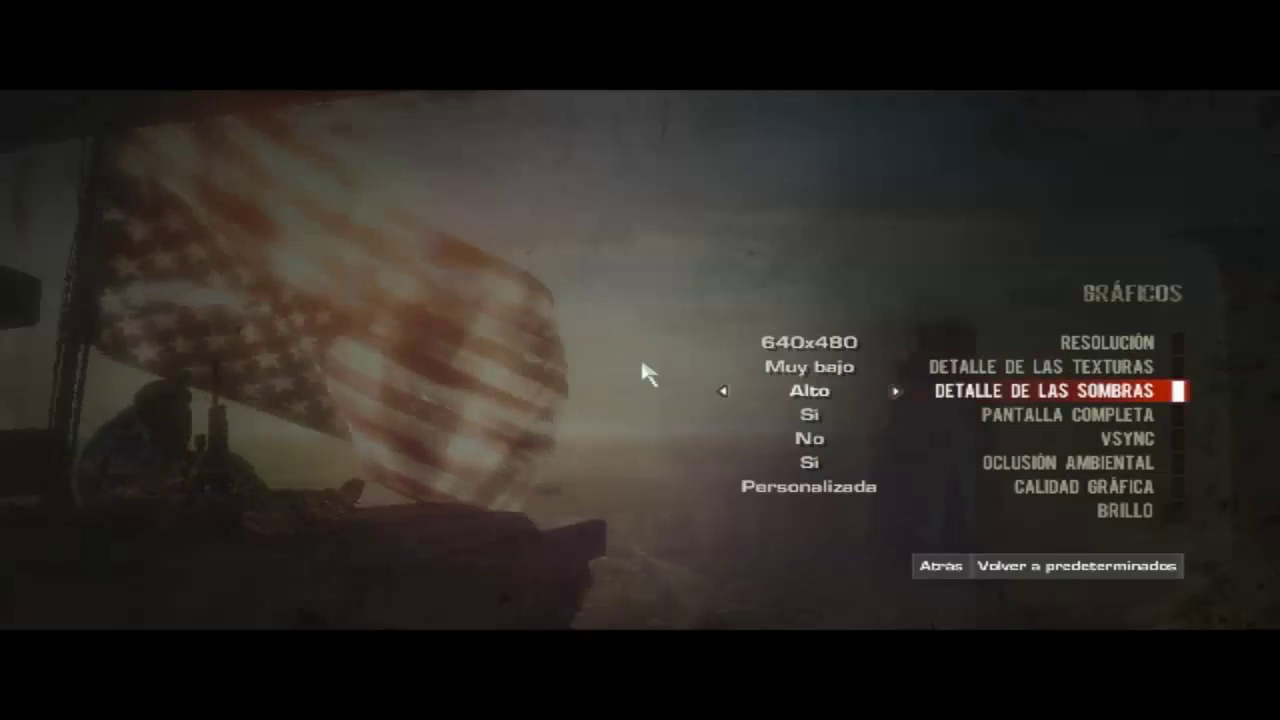
key("Left")
key("Left")
Set ambient occlusion (Oclusión ambiental) to No, leaving the full-screen and VSync settings as they are
key("Down")
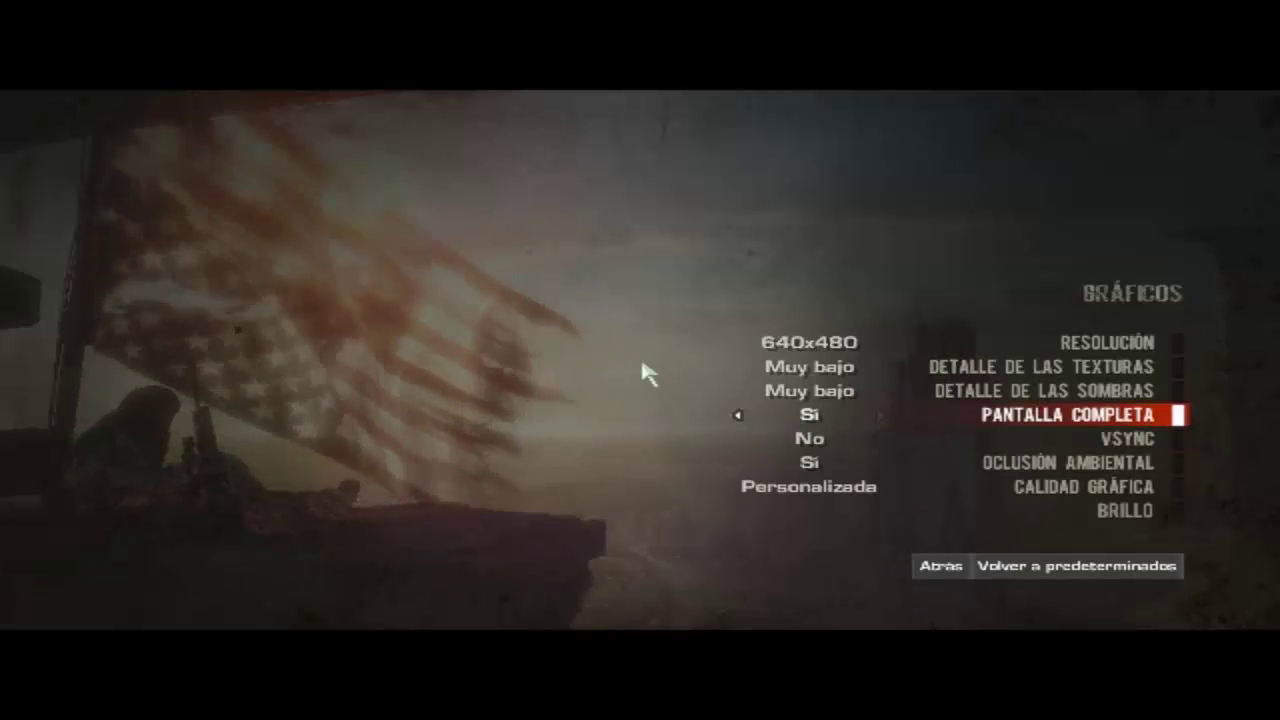
key("Down")
key("Down")
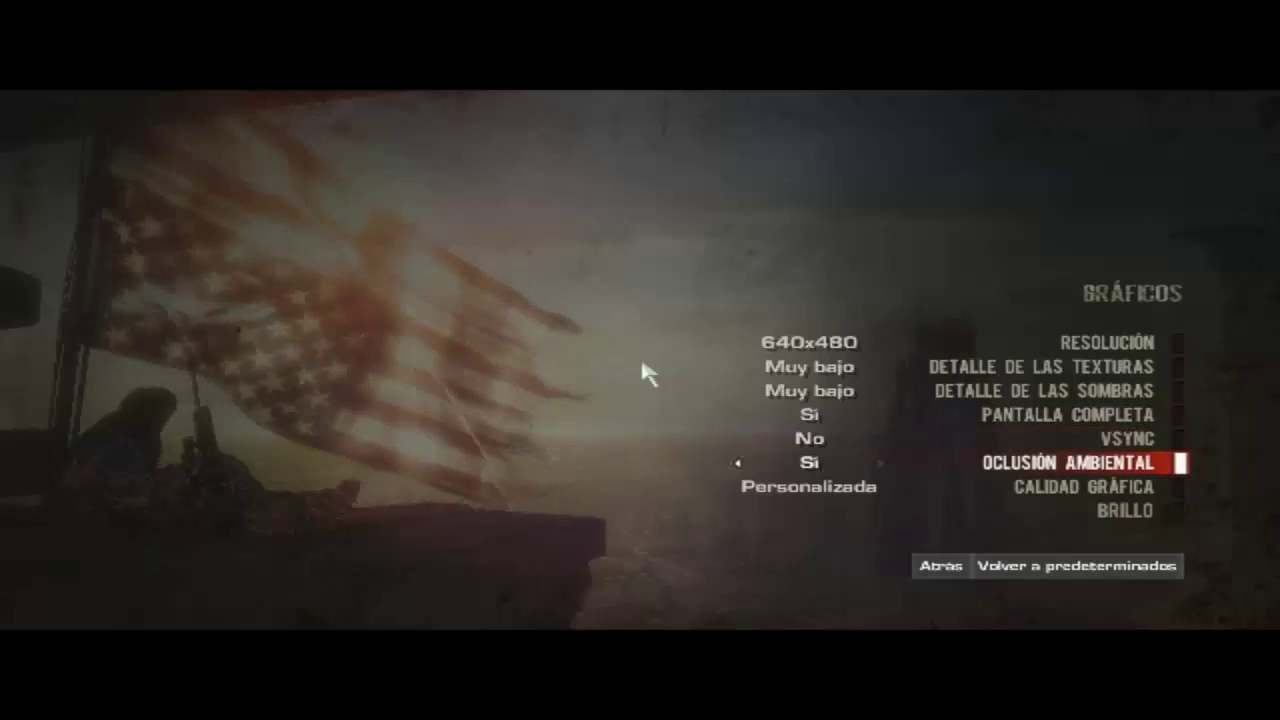
key("Up")
key("Down")
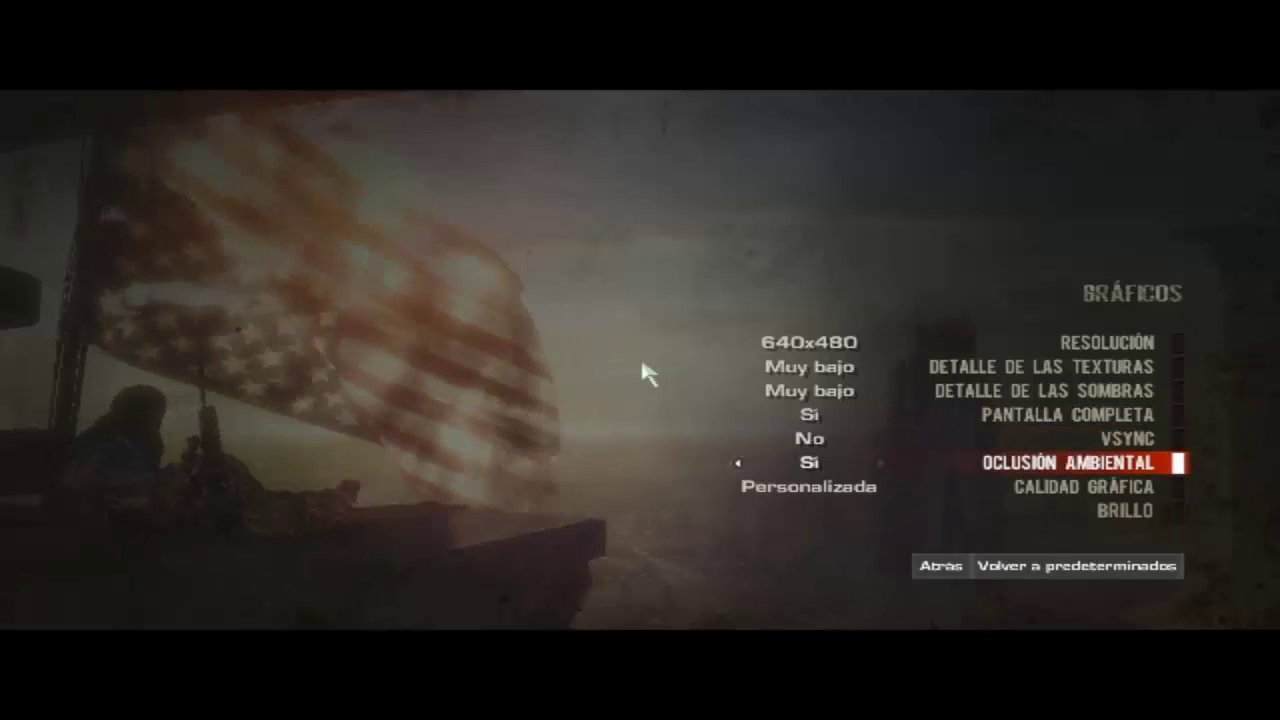
key("Left")
Review the complete list of graphics settings, from resolution and VSync down to graphics quality (Calidad gráfica)
key("Up")
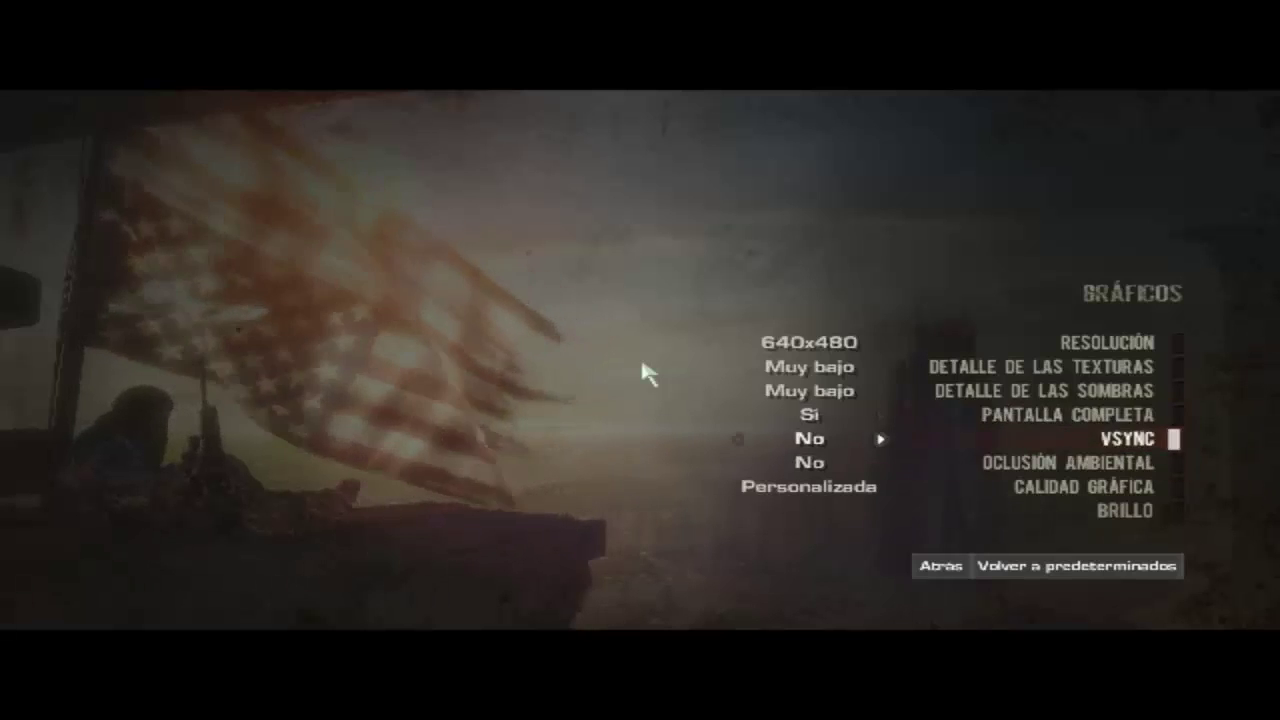
key("Down")
key("Down")
key("Up")
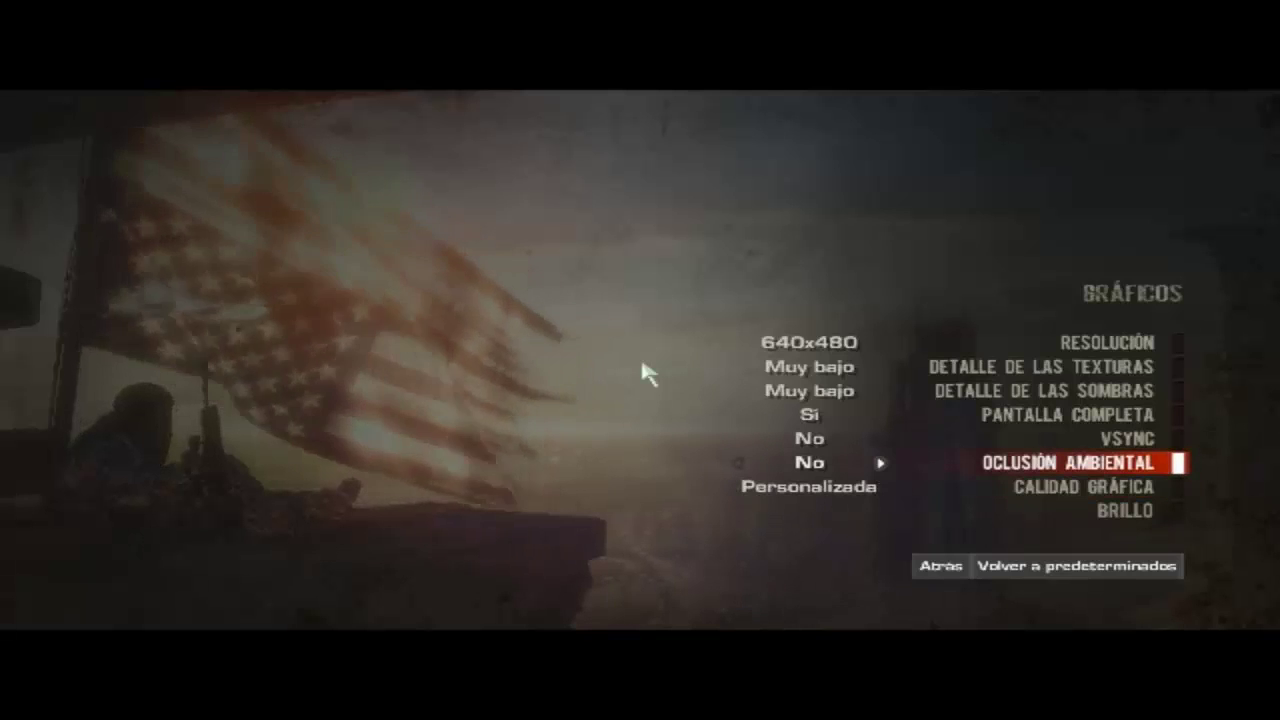
key("Up")
key("Up")
key("Up")
key("Up")
key("Up")
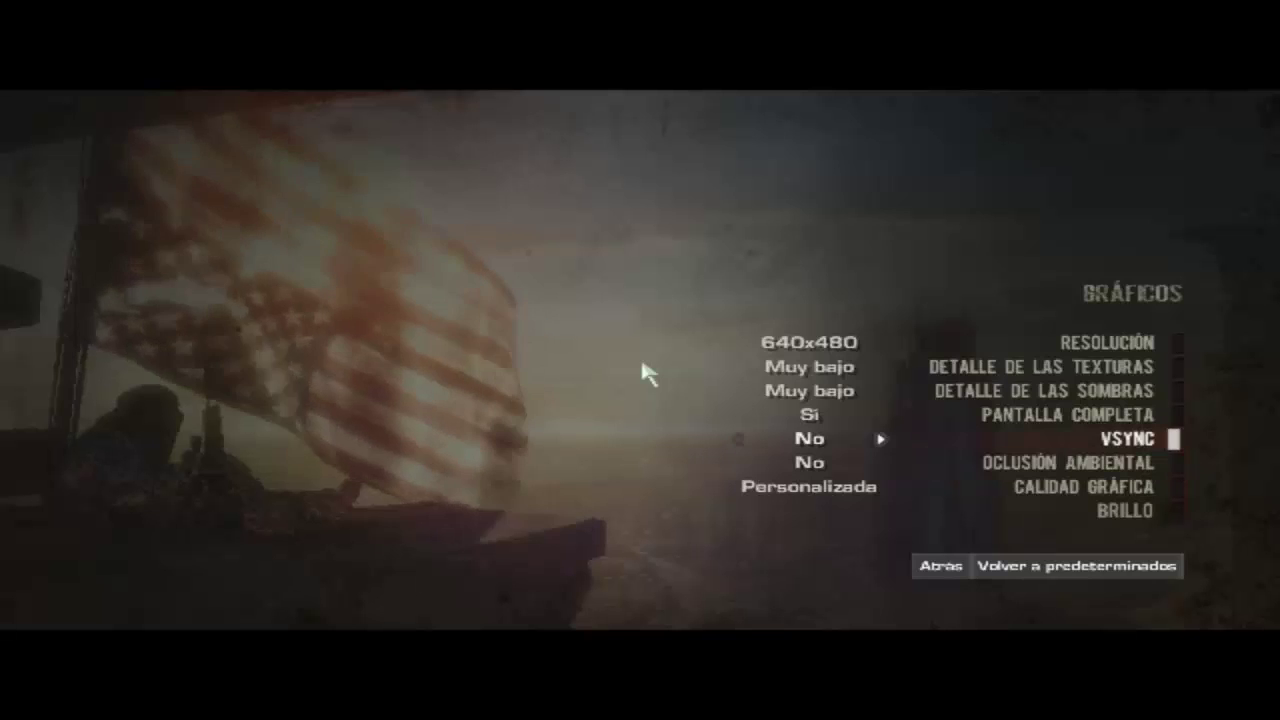
key("Down")
key("Down")
key("Down")
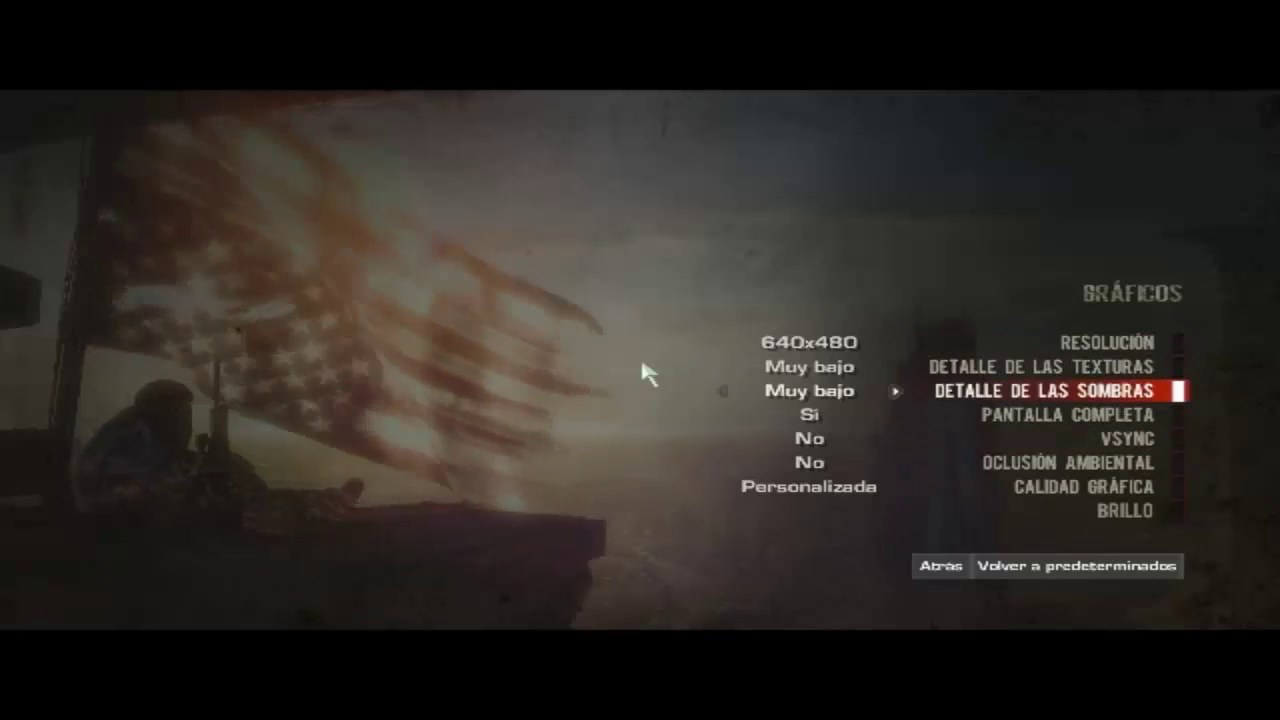
key("Down")
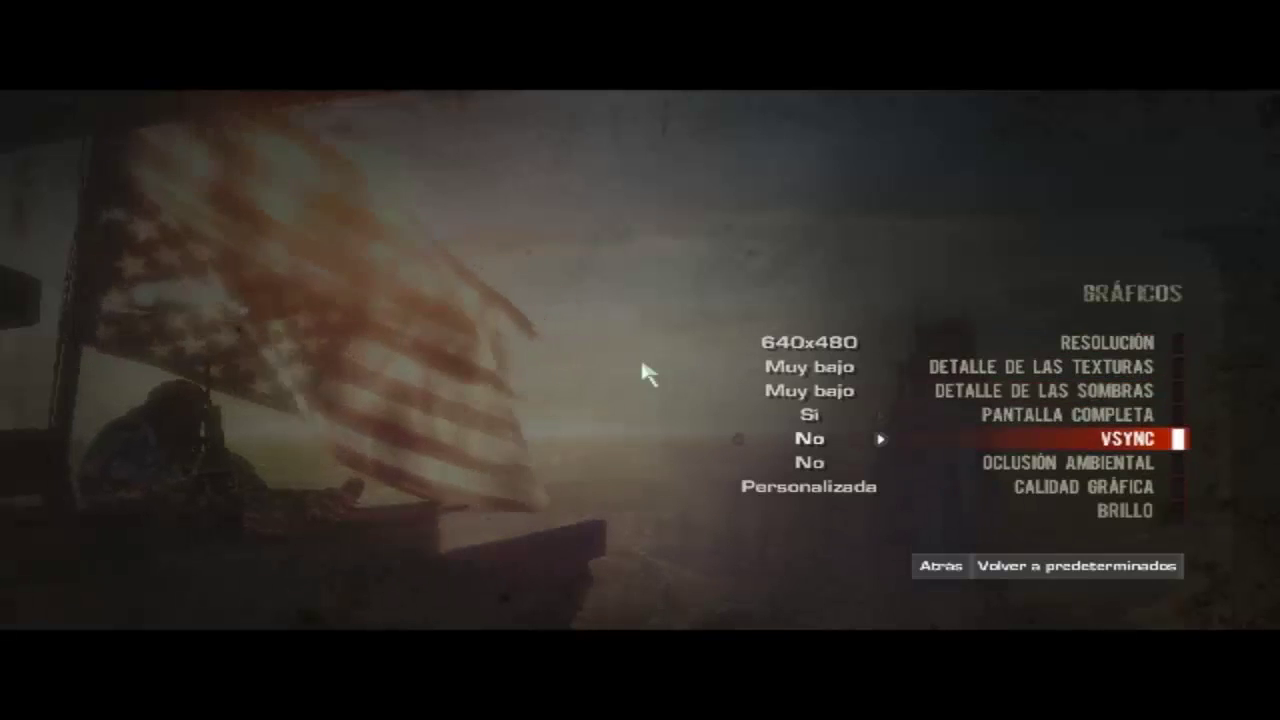
key("Down")
key("Down")
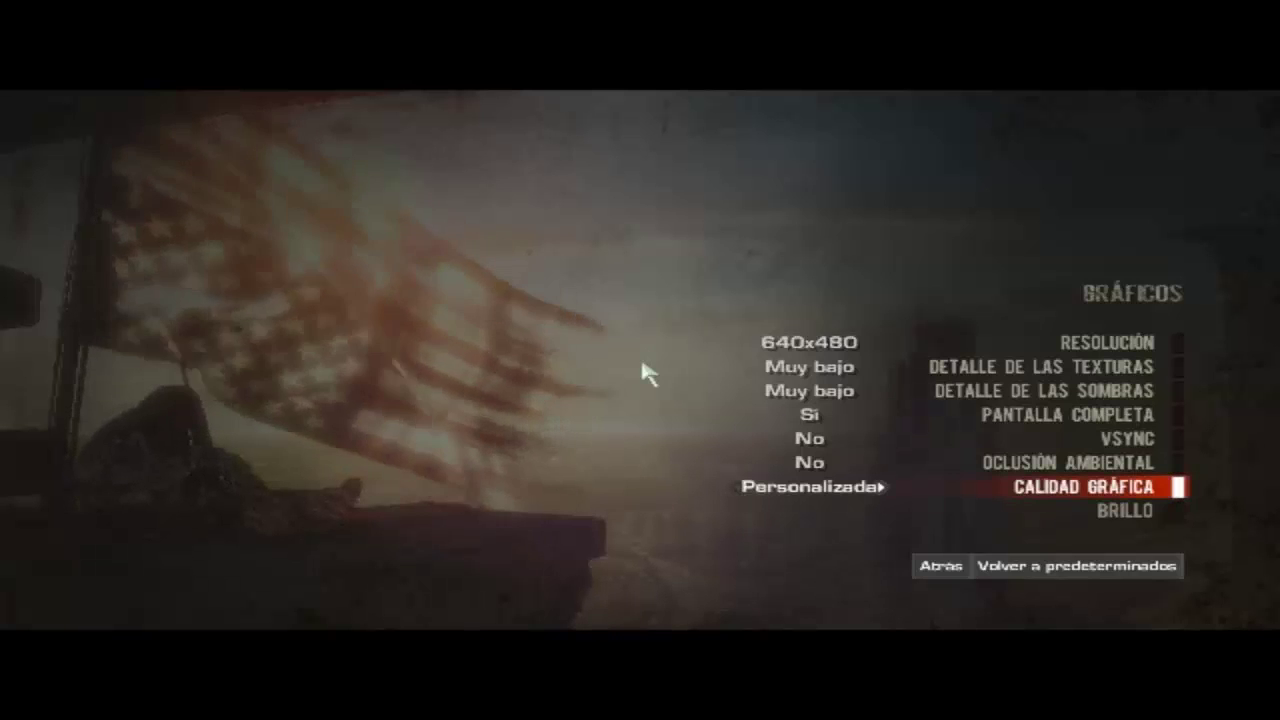
key("Up")
Leave the graphics settings and the options, returning to the main menu with the Multijugador entry highlighted
key("Escape")
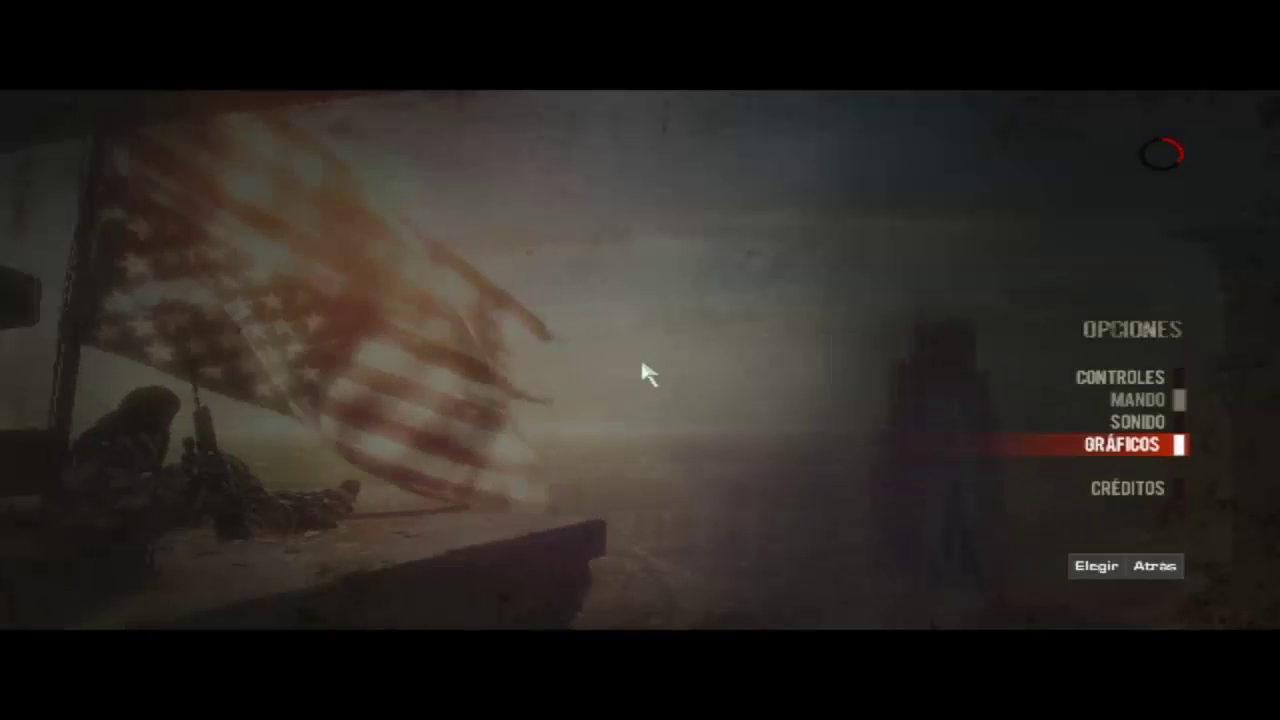
key("Up")
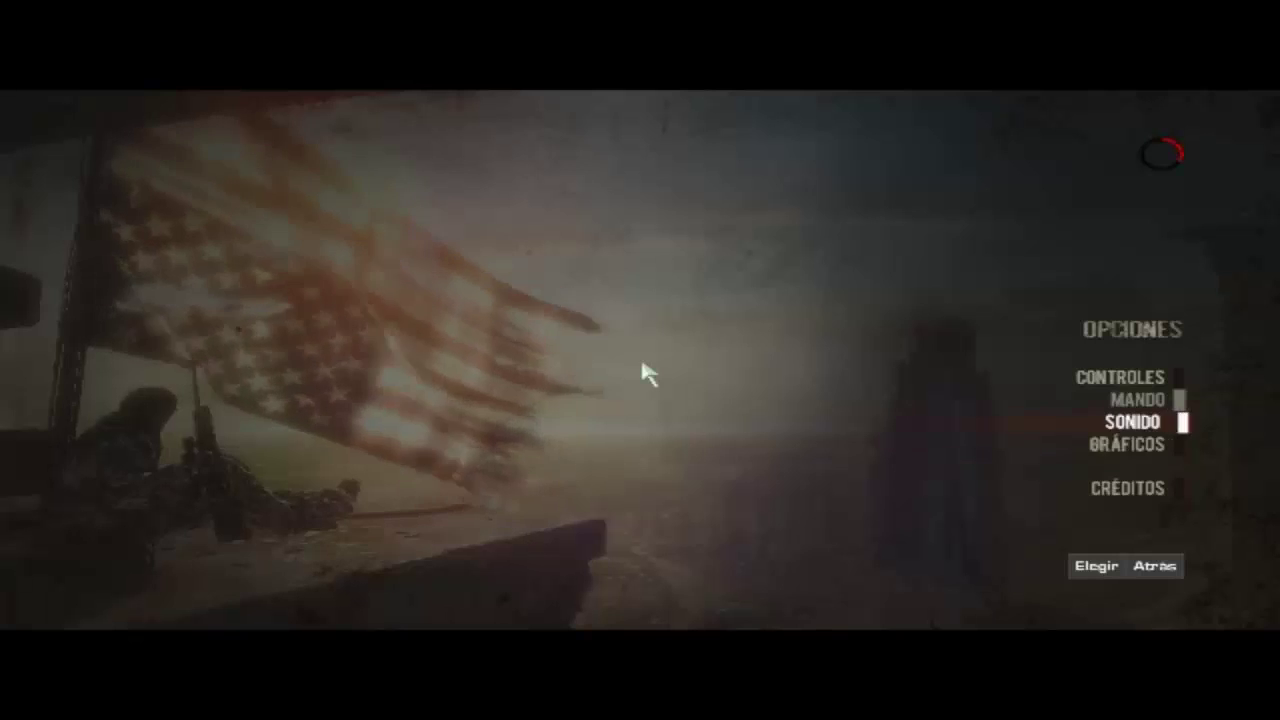
key("Escape")
key("Up")
key("Up")
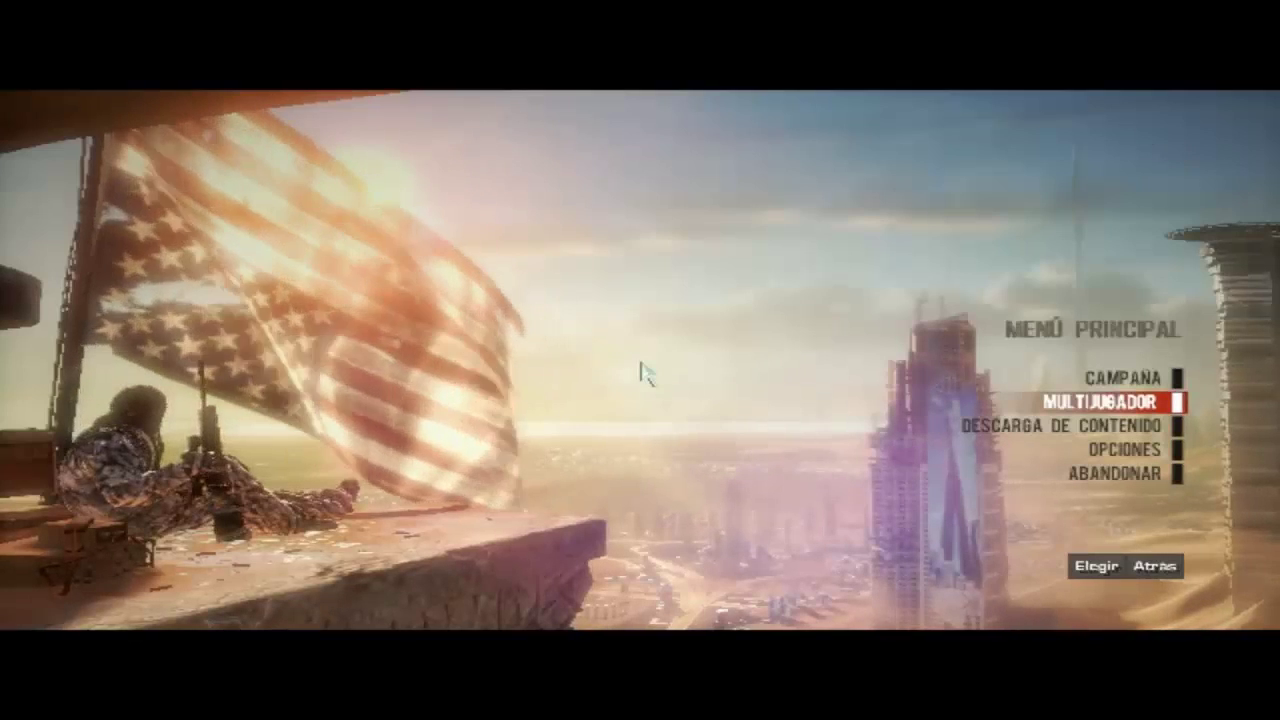